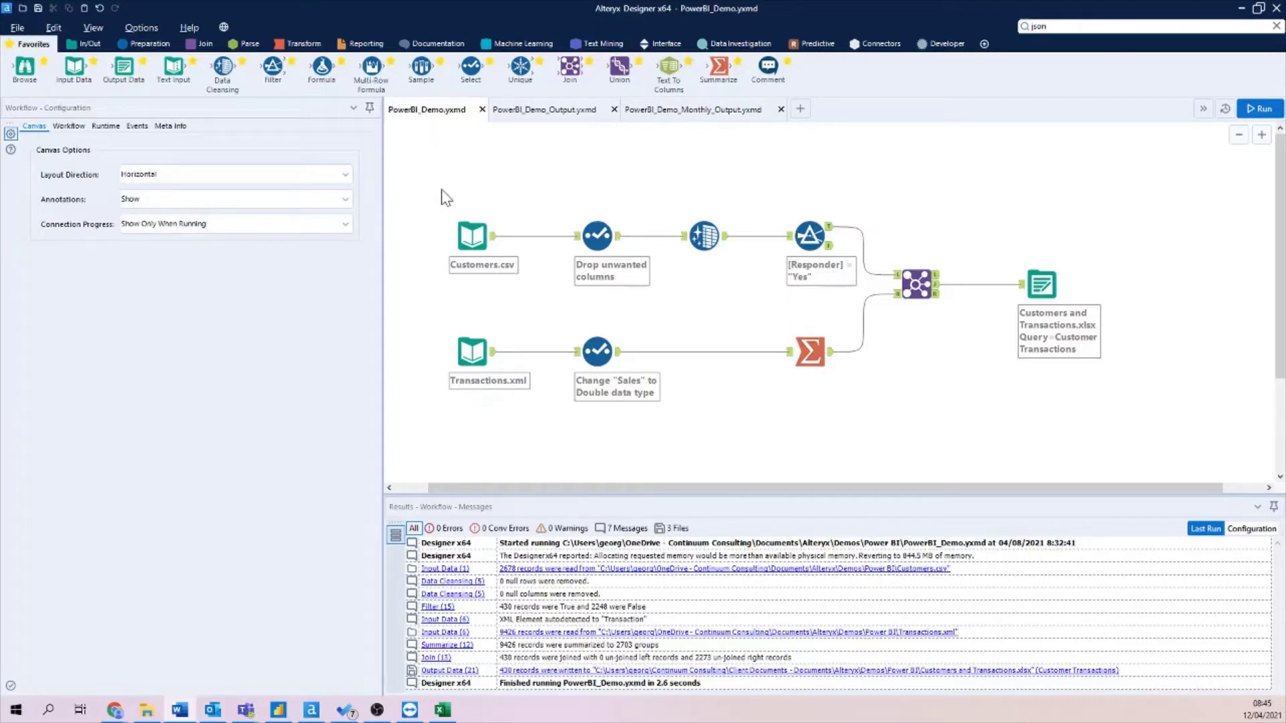
pyautogui.moveTo(444, 187); pyautogui.dragTo(523, 422)
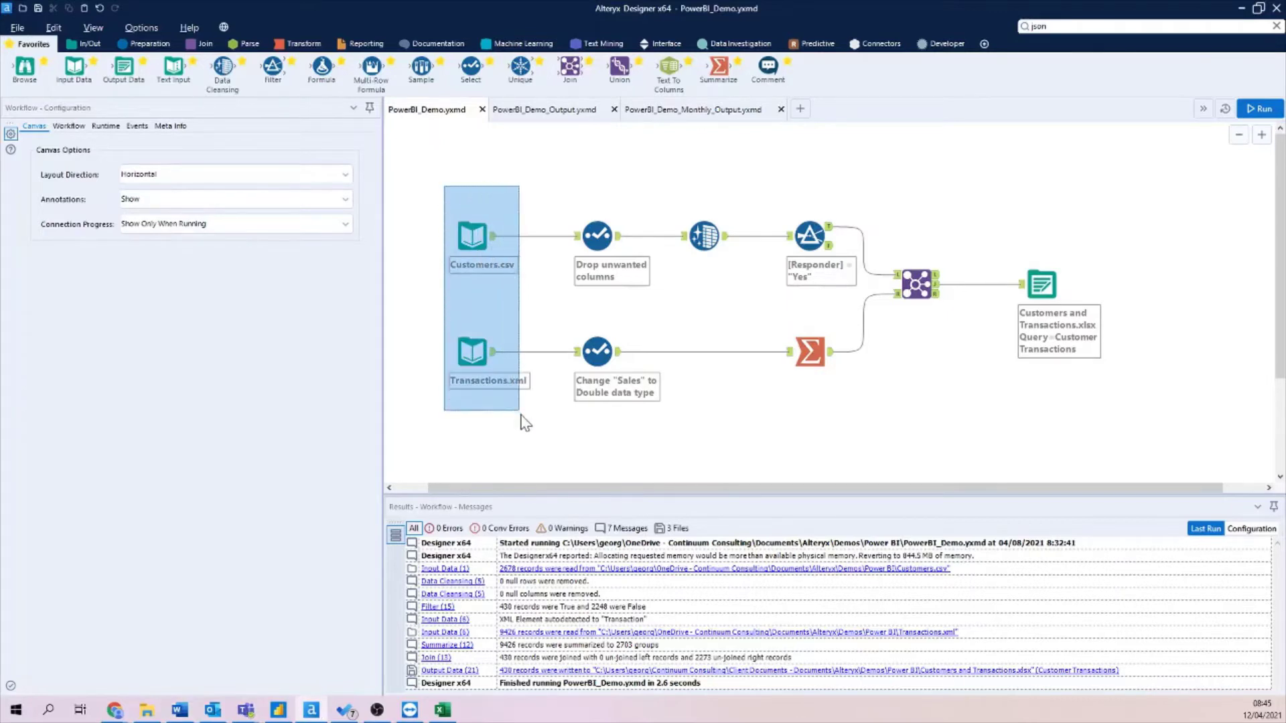
pyautogui.click(473, 352)
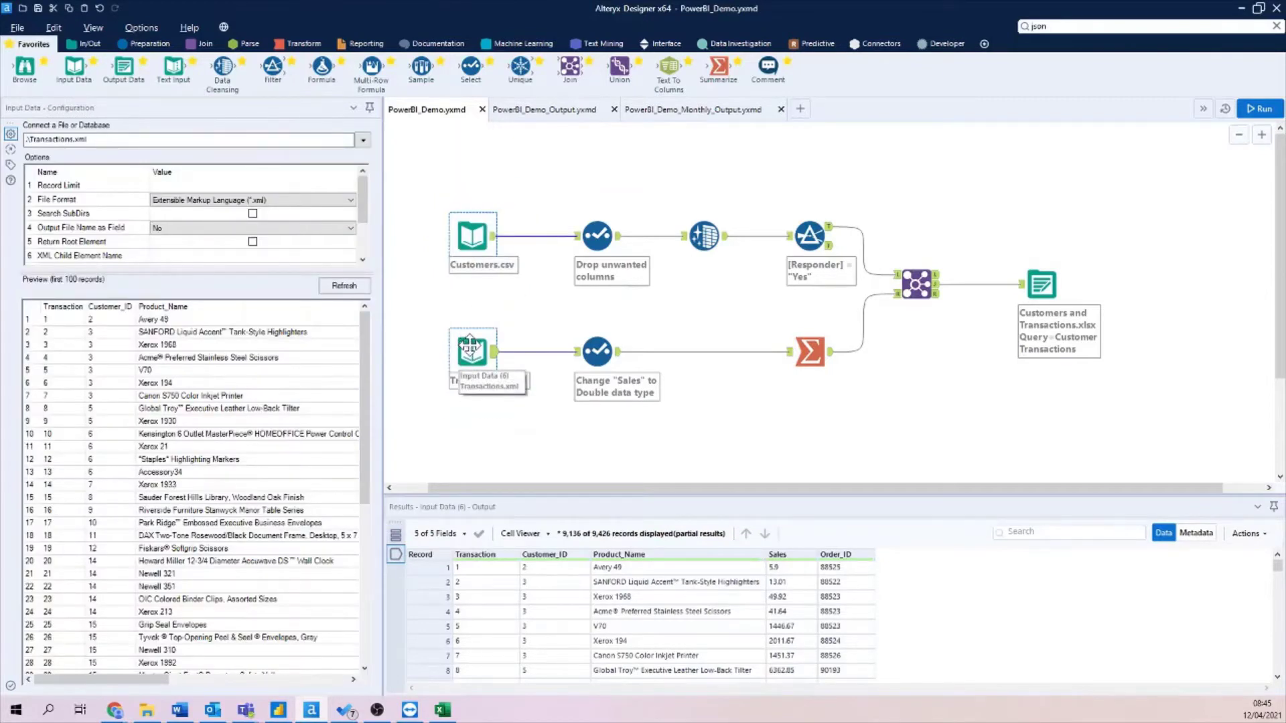
pyautogui.moveTo(565, 425)
pyautogui.mouseDown()
pyautogui.moveTo(607, 338)
pyautogui.moveTo(849, 206)
pyautogui.mouseUp()
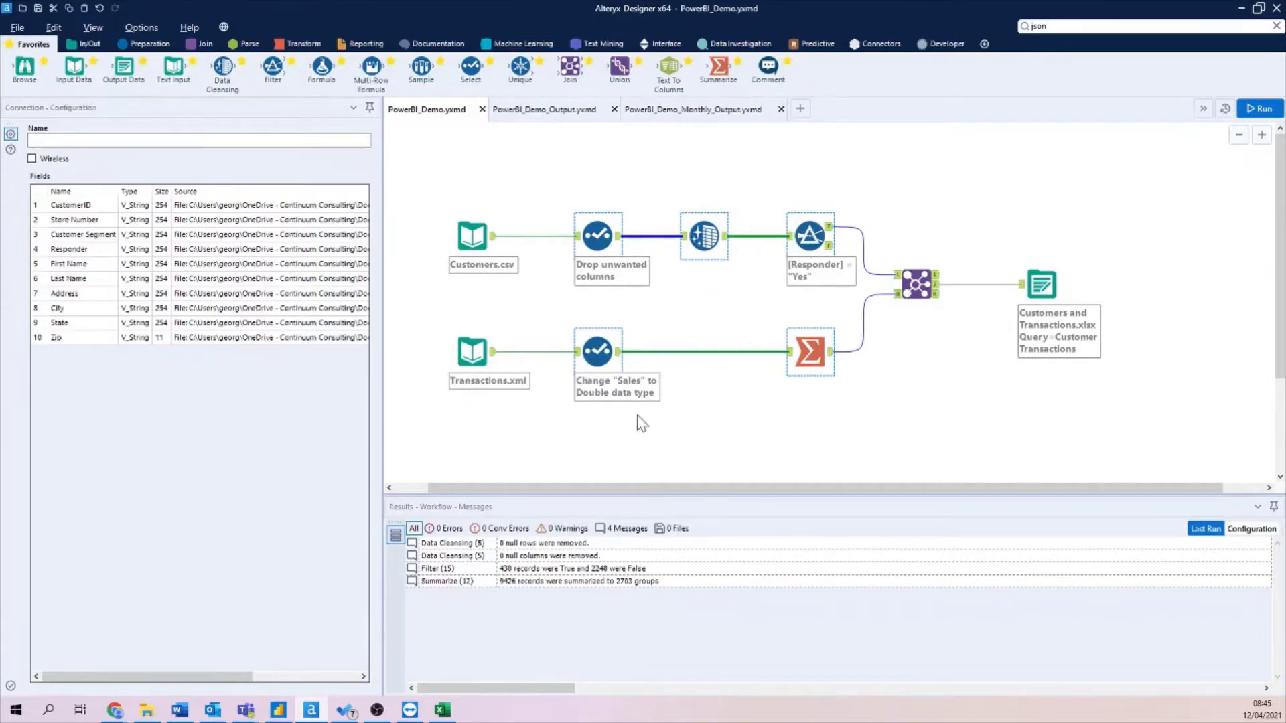
pyautogui.click(934, 423)
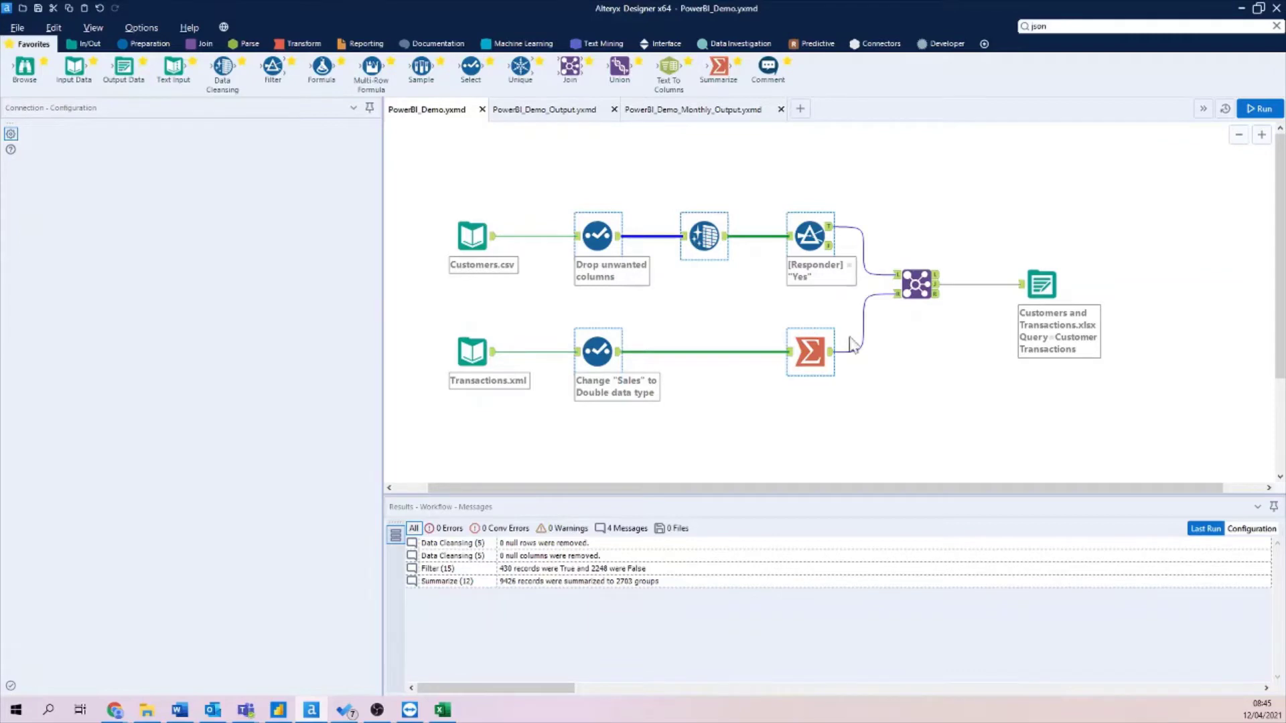
pyautogui.moveTo(1008, 239); pyautogui.dragTo(1126, 388)
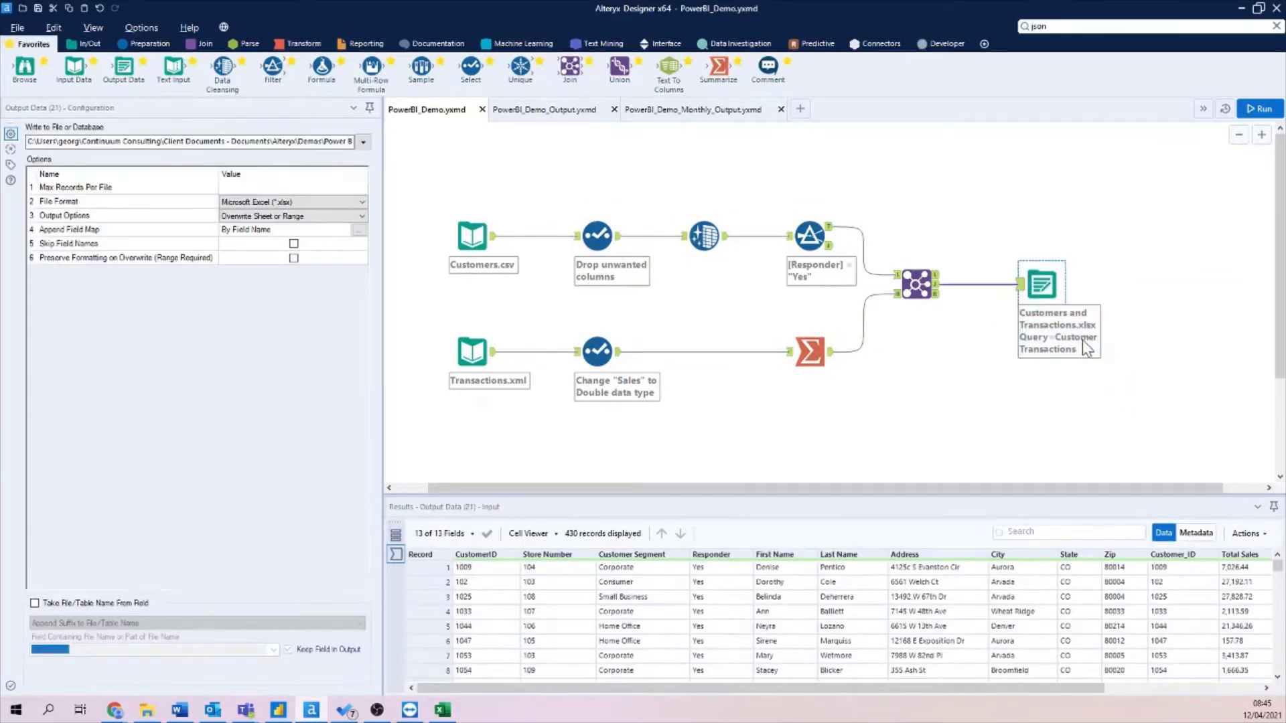
pyautogui.click(1091, 364)
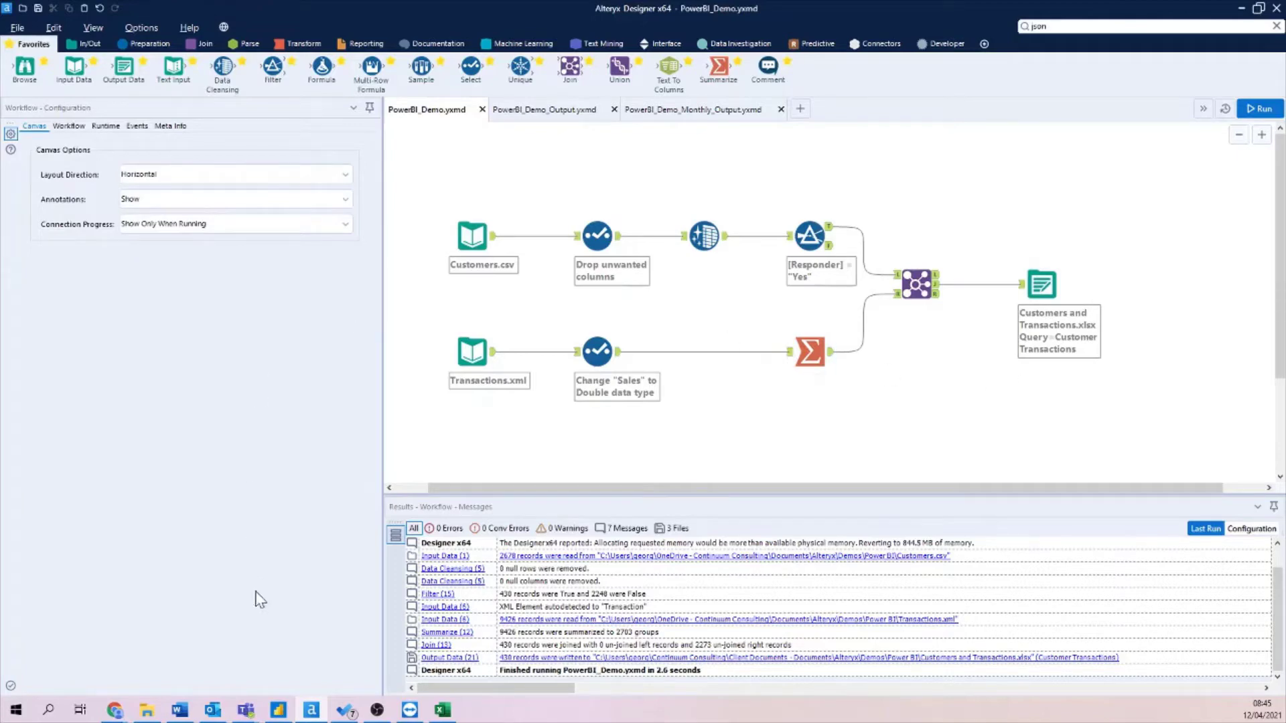
pyautogui.moveTo(278, 710)
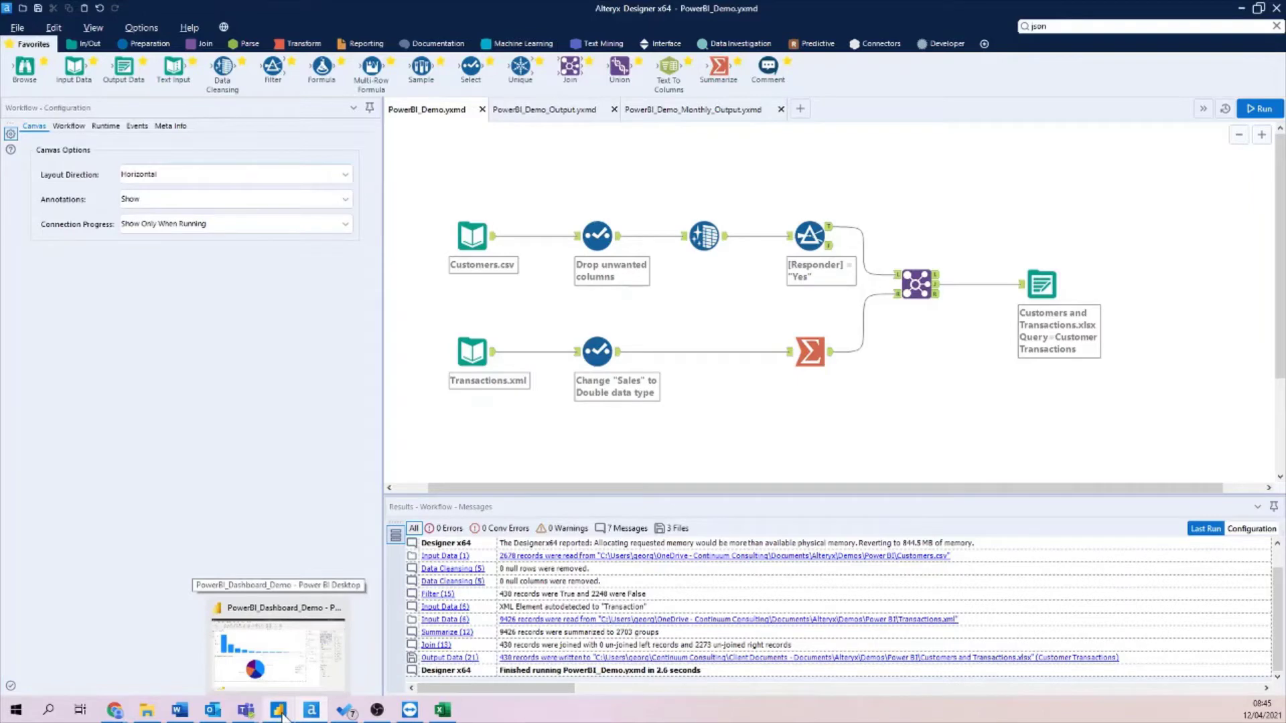
# - In Power BI Desktop, load Customers and Transactions.xlsx as an Excel data source
pyautogui.click(280, 710)
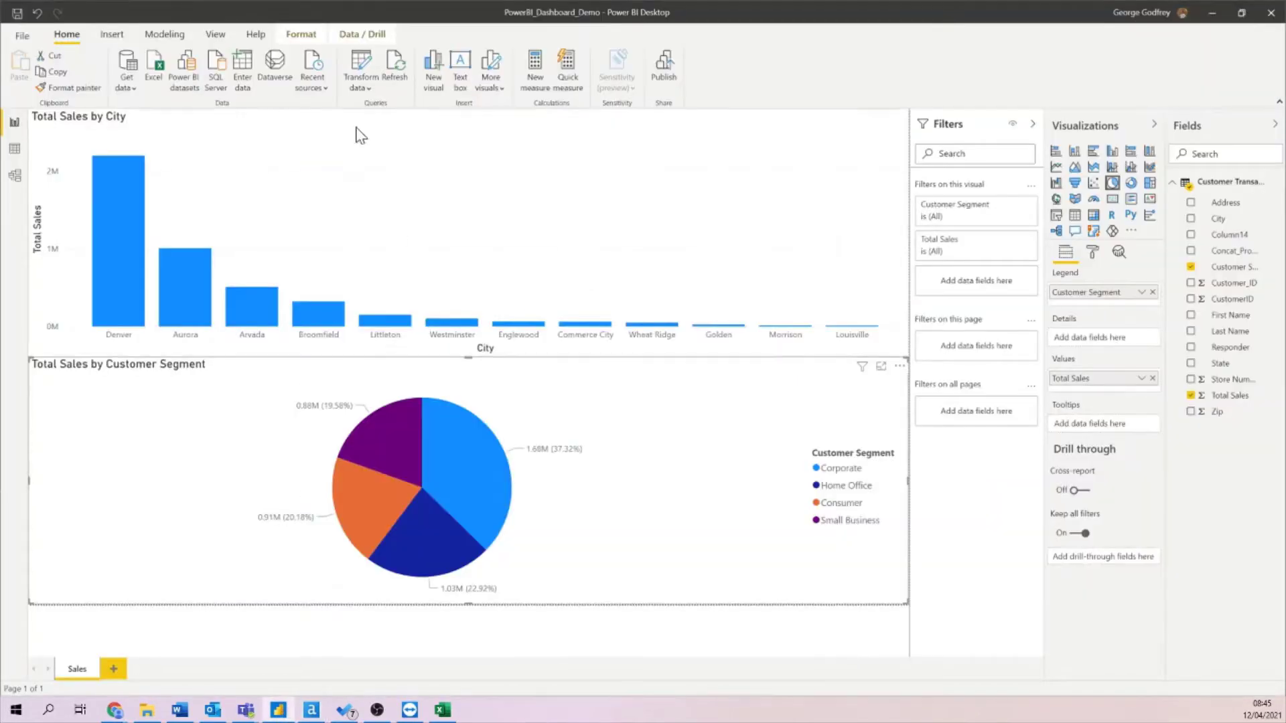
pyautogui.click(129, 81)
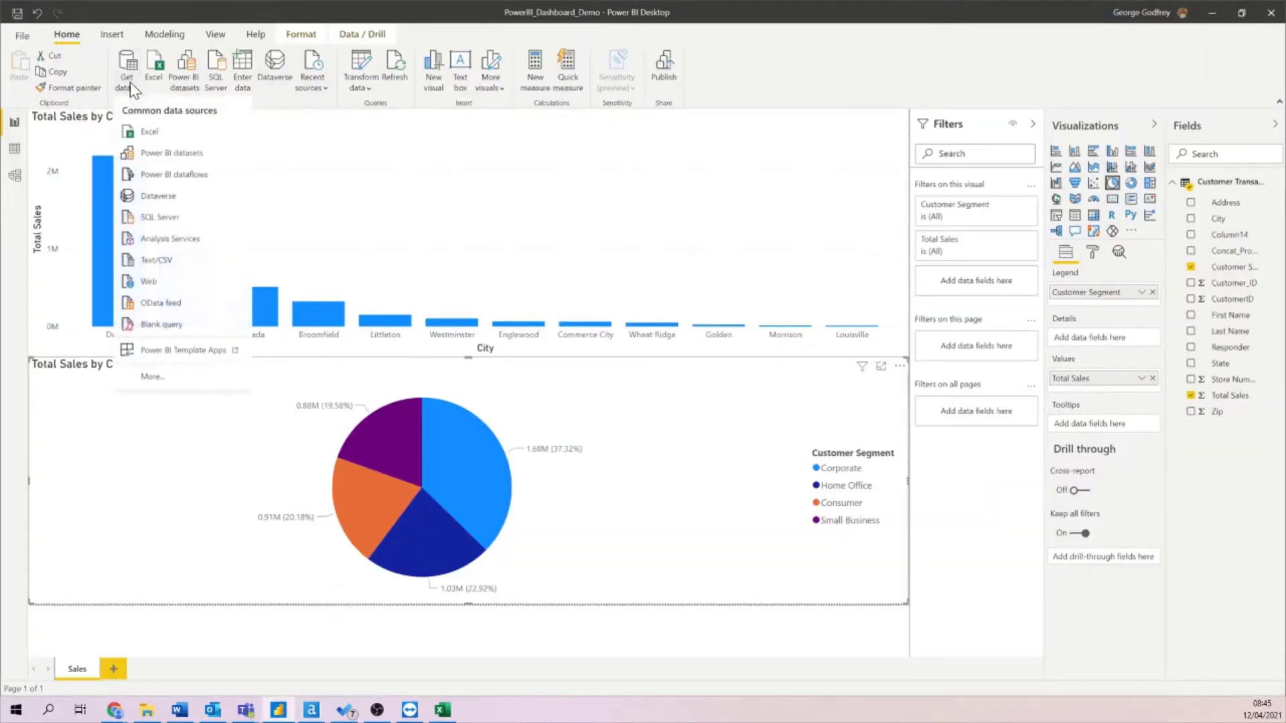
pyautogui.click(152, 132)
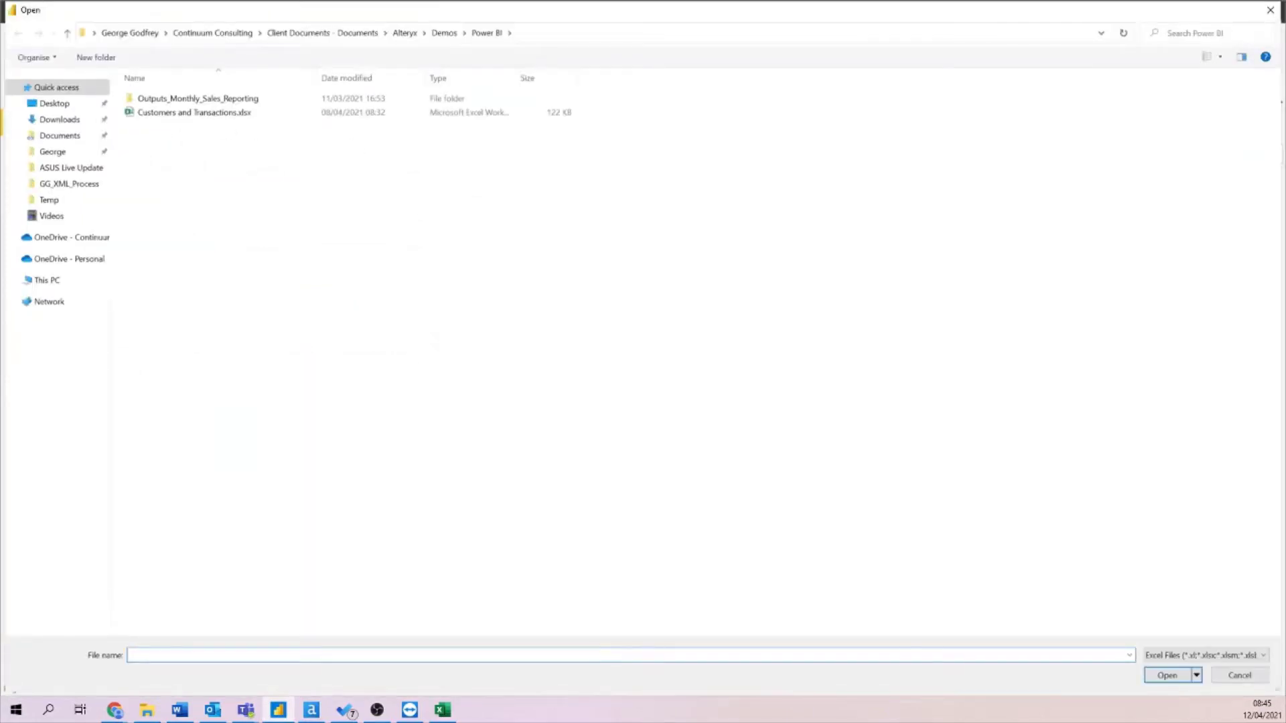
pyautogui.rightClick(492, 295)
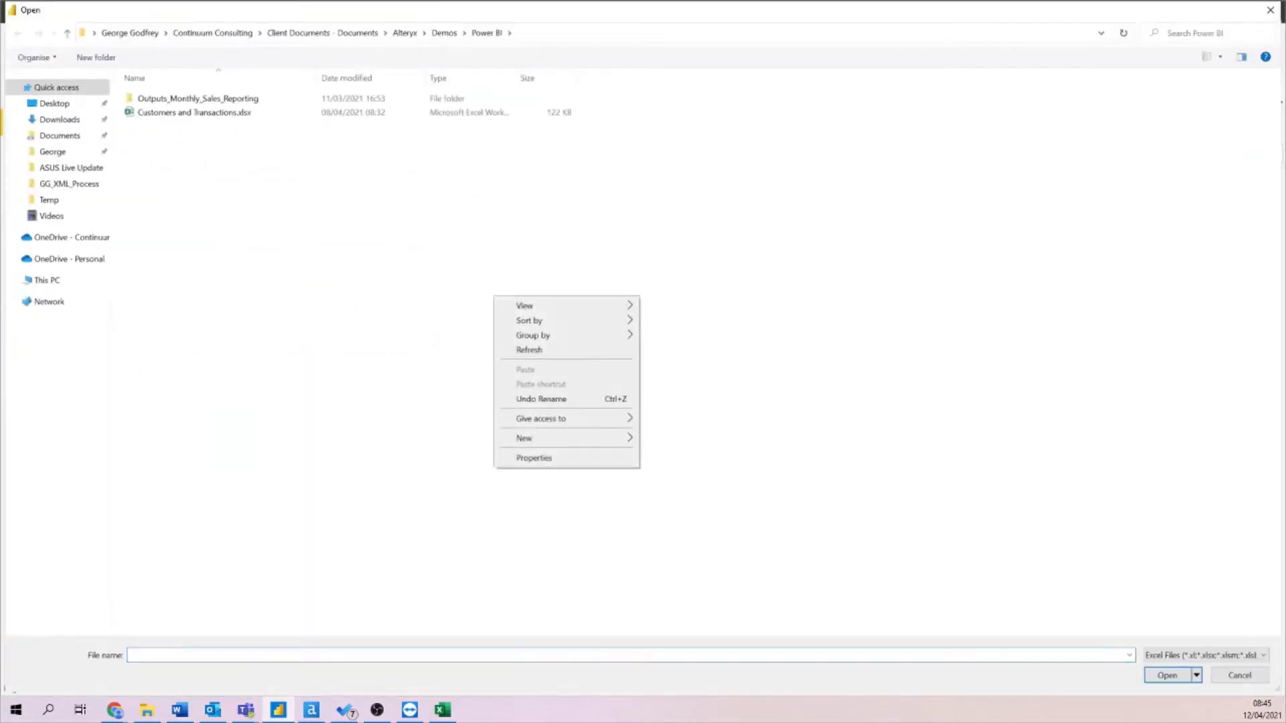
pyautogui.click(348, 281)
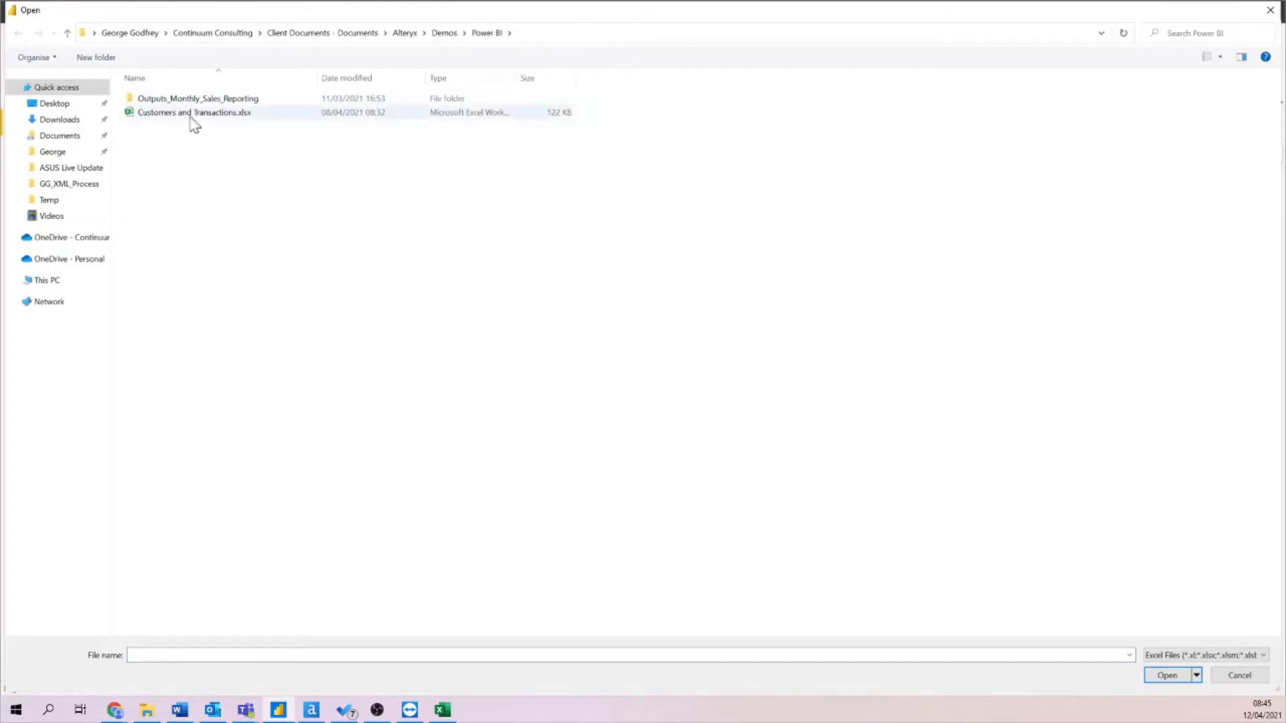
pyautogui.click(214, 116)
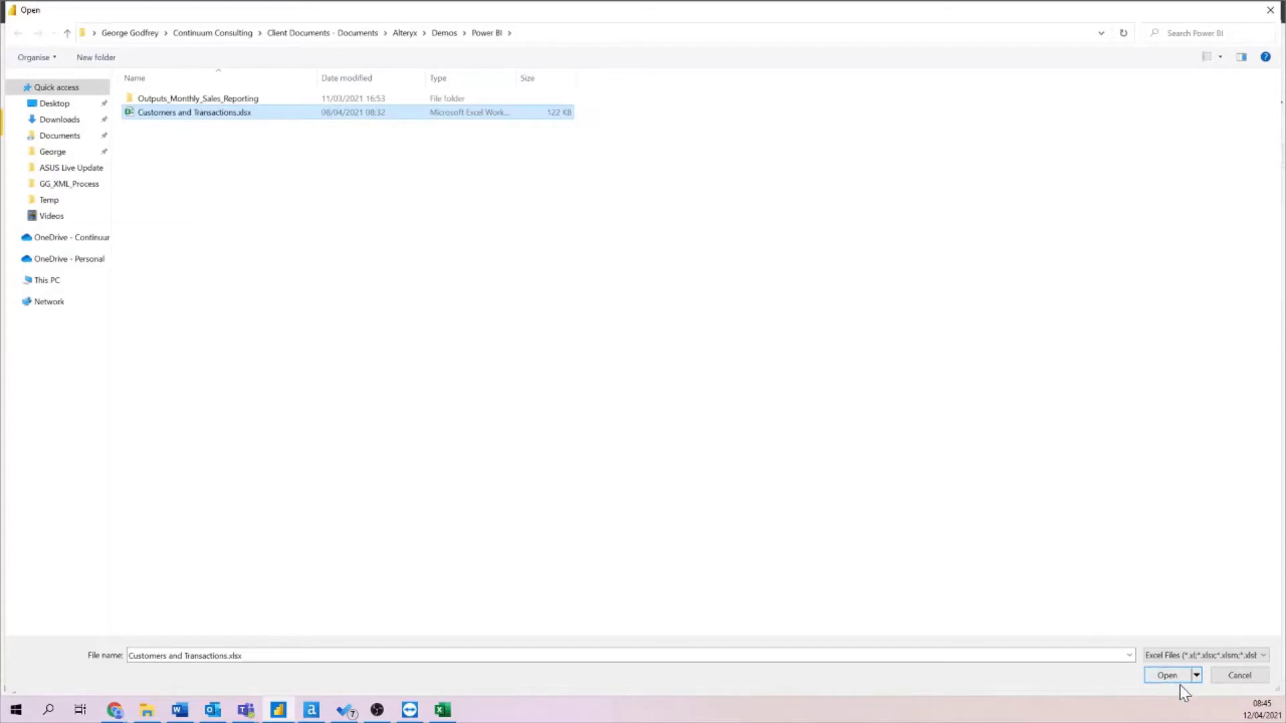
pyautogui.press('Return')
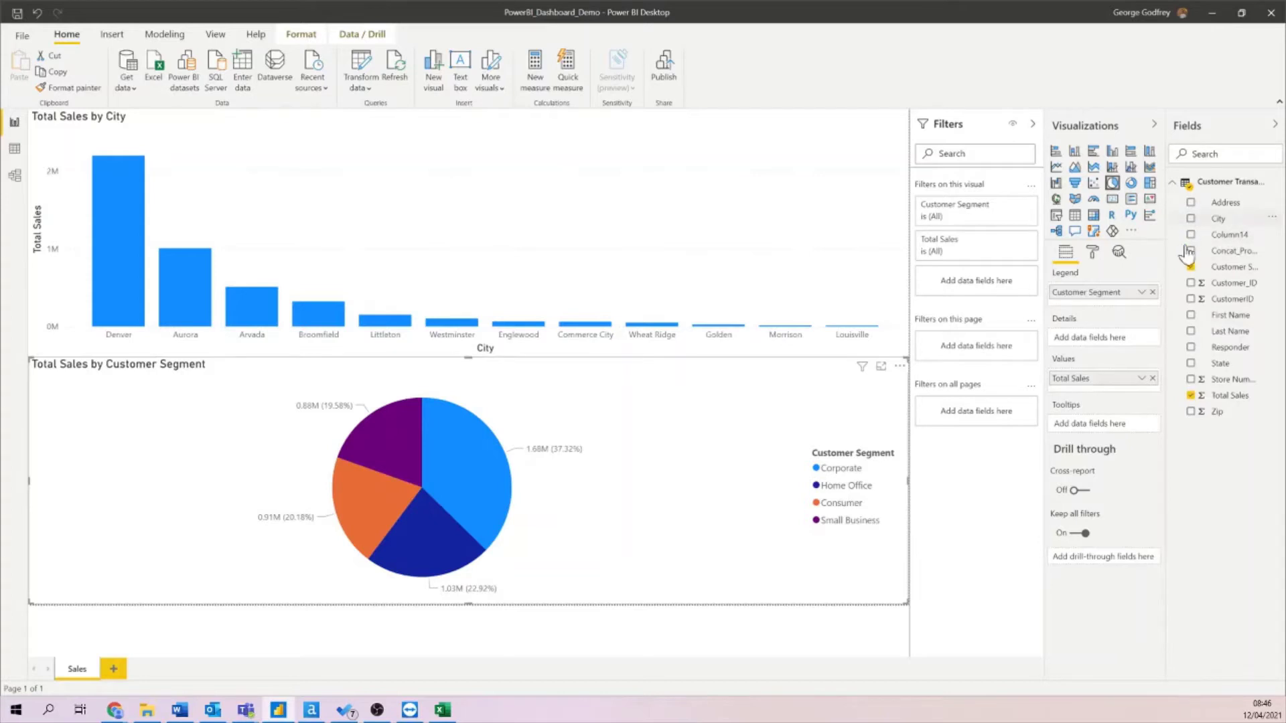
# - Add the City field to the customer segment pie chart's Details well
pyautogui.moveTo(1206, 218); pyautogui.dragTo(1075, 339)
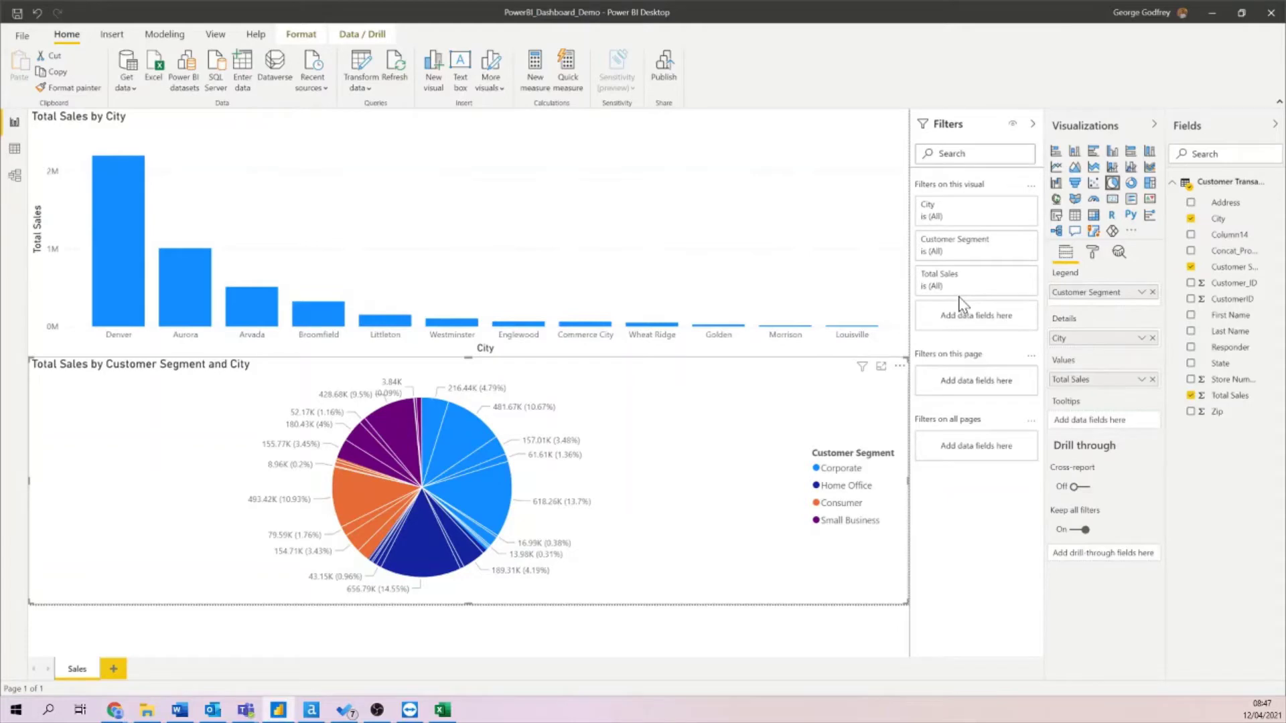
# - Open PowerBI_Demo_Output.yxmd and select its upstream preparation tools, then its month-tagging and output steps
pyautogui.click(311, 709)
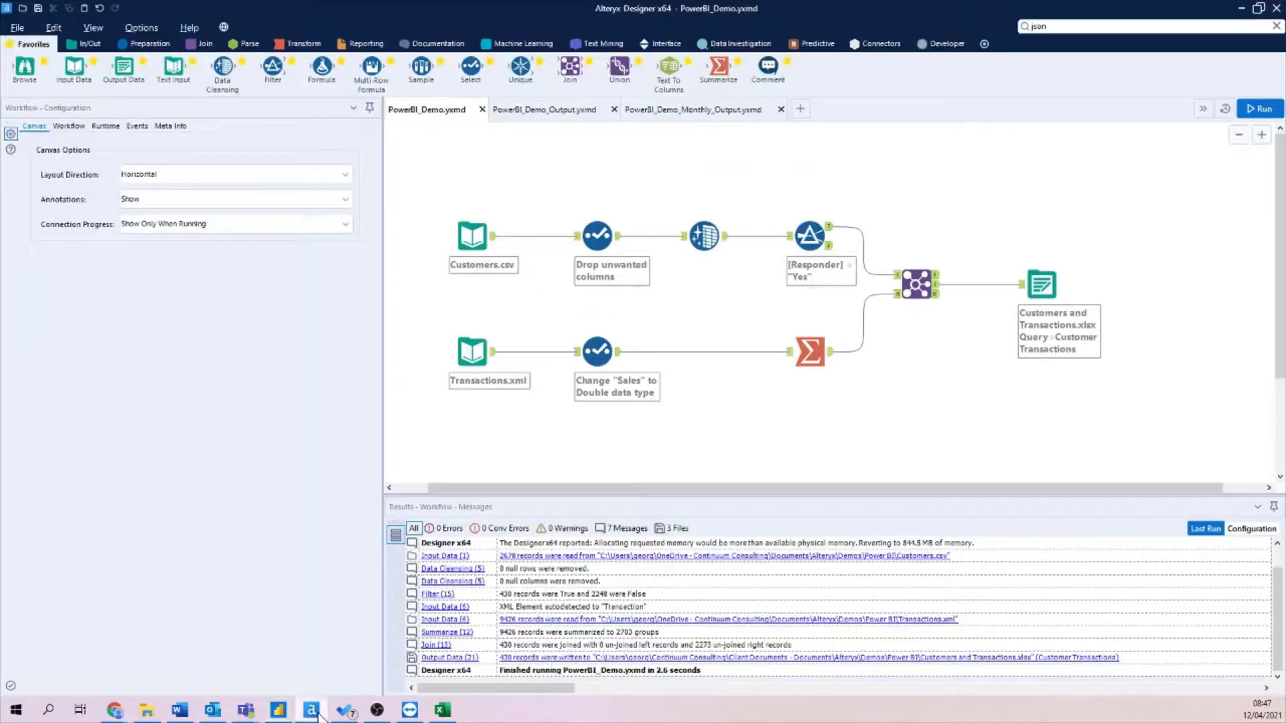
pyautogui.click(538, 109)
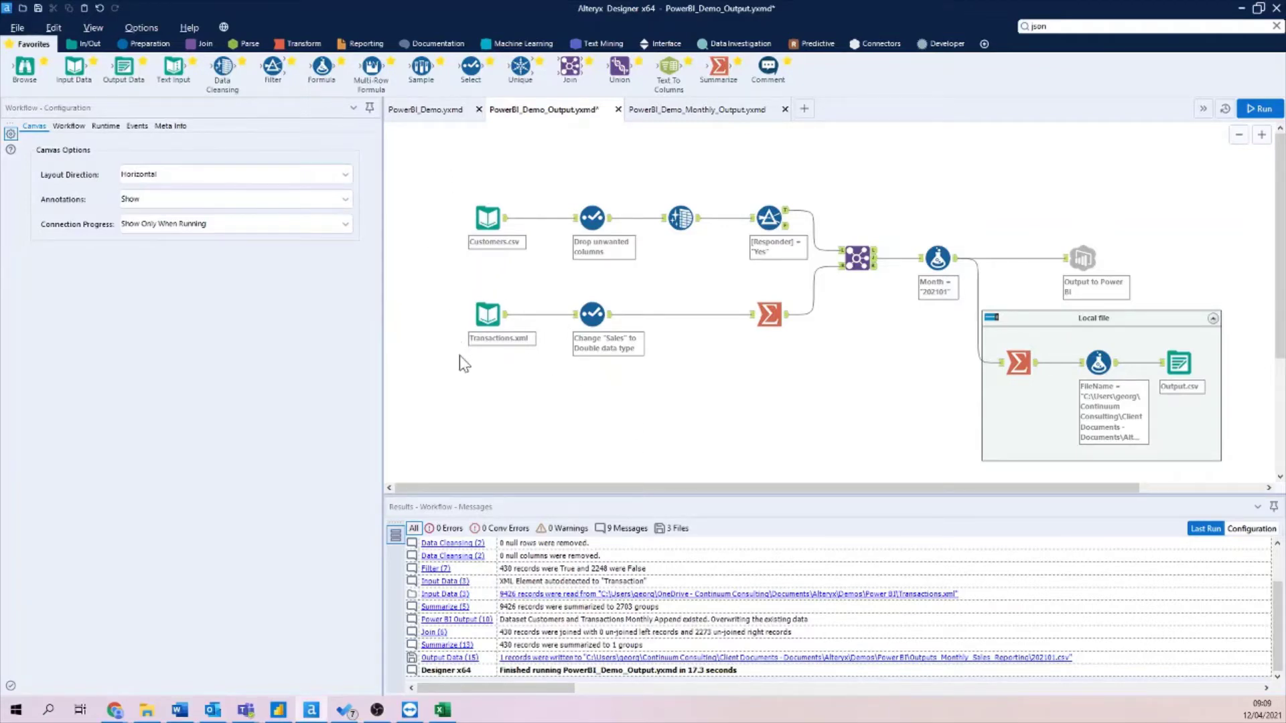
pyautogui.moveTo(450, 398); pyautogui.dragTo(563, 279)
pyautogui.moveTo(623, 243); pyautogui.dragTo(906, 156)
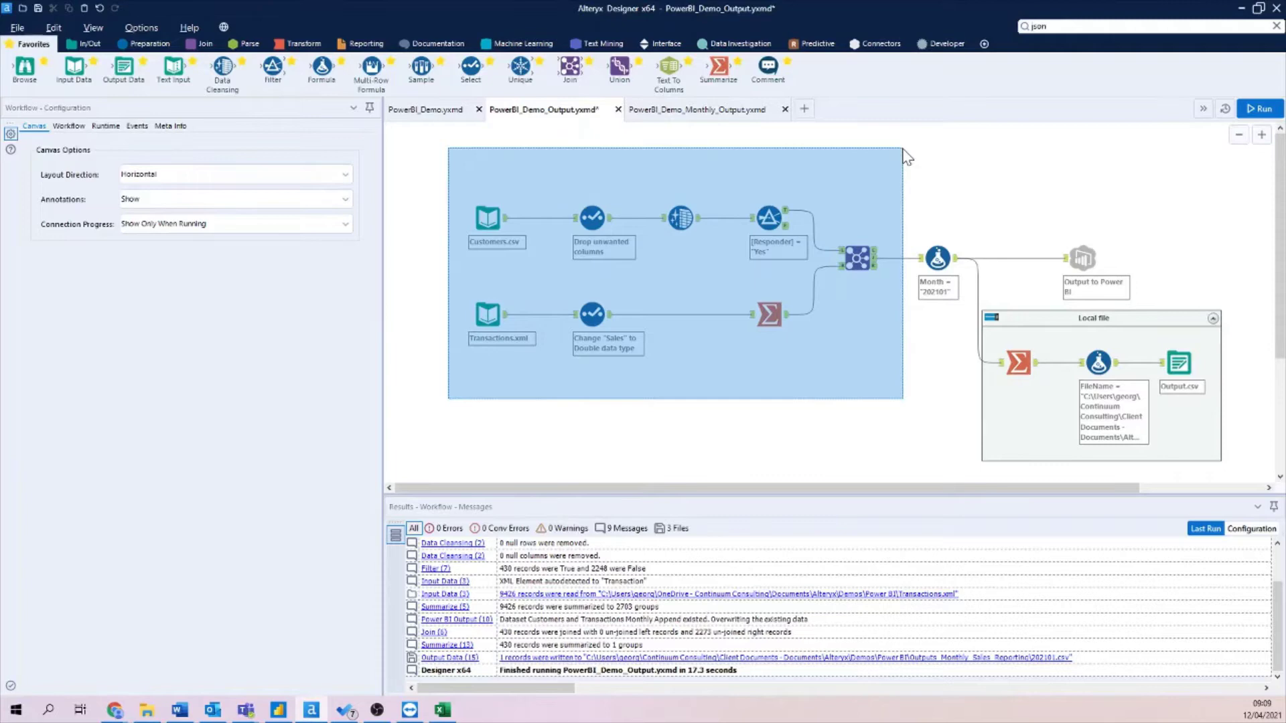
pyautogui.moveTo(905, 156); pyautogui.dragTo(904, 156)
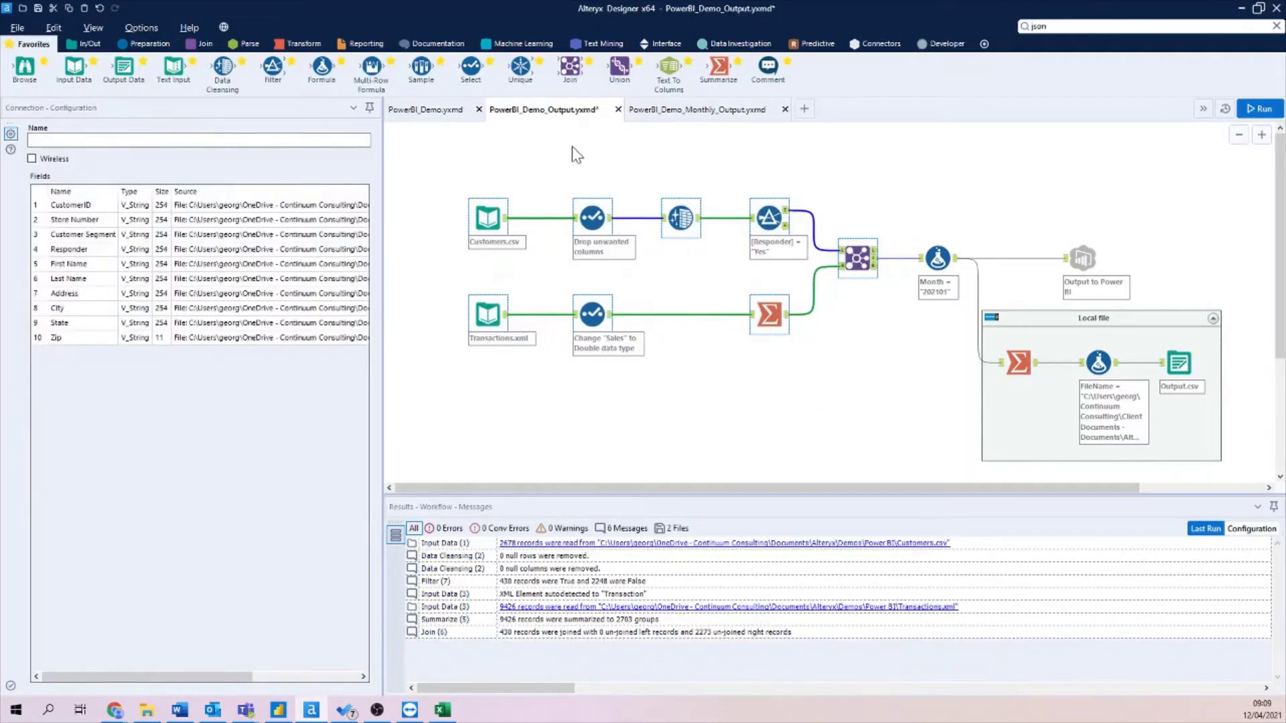
pyautogui.click(693, 417)
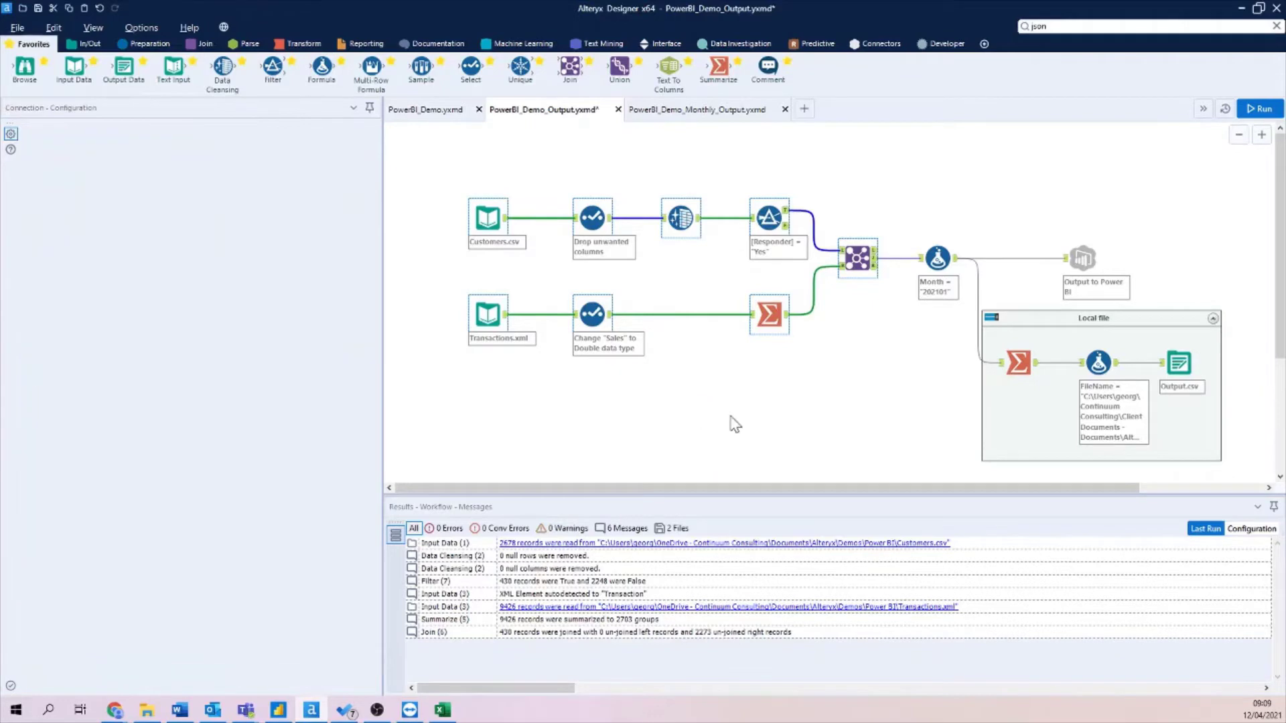
pyautogui.moveTo(925, 169)
pyautogui.mouseDown()
pyautogui.moveTo(934, 194)
pyautogui.moveTo(1244, 465)
pyautogui.mouseUp()
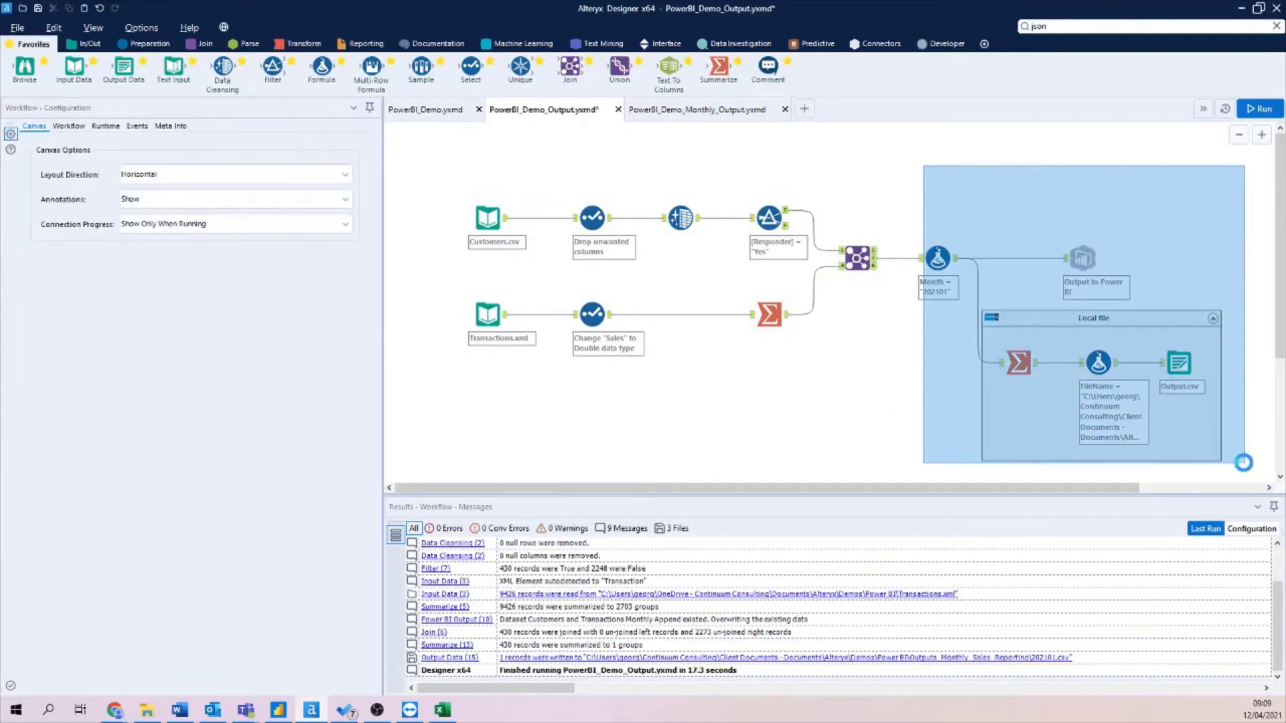
pyautogui.moveTo(915, 385); pyautogui.dragTo(918, 390)
# - Inspect the month formula step and the Local file container, then browse the connector tools
pyautogui.click(919, 391)
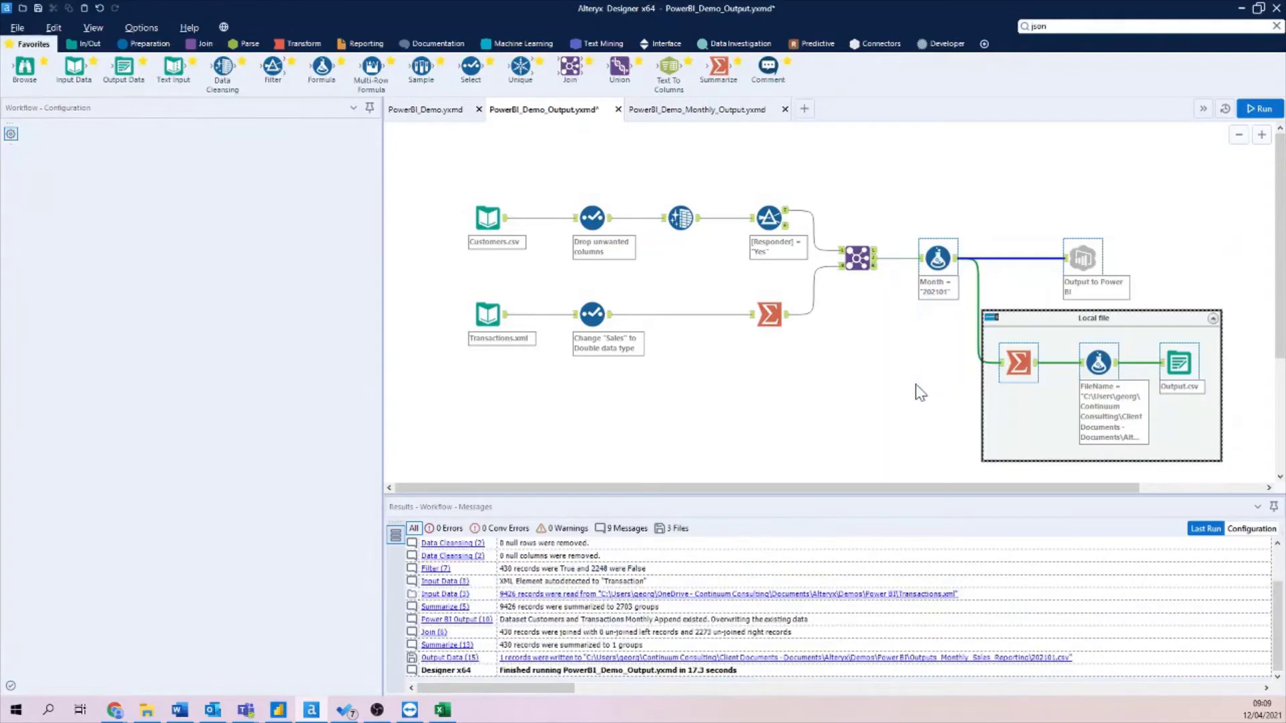
pyautogui.click(937, 264)
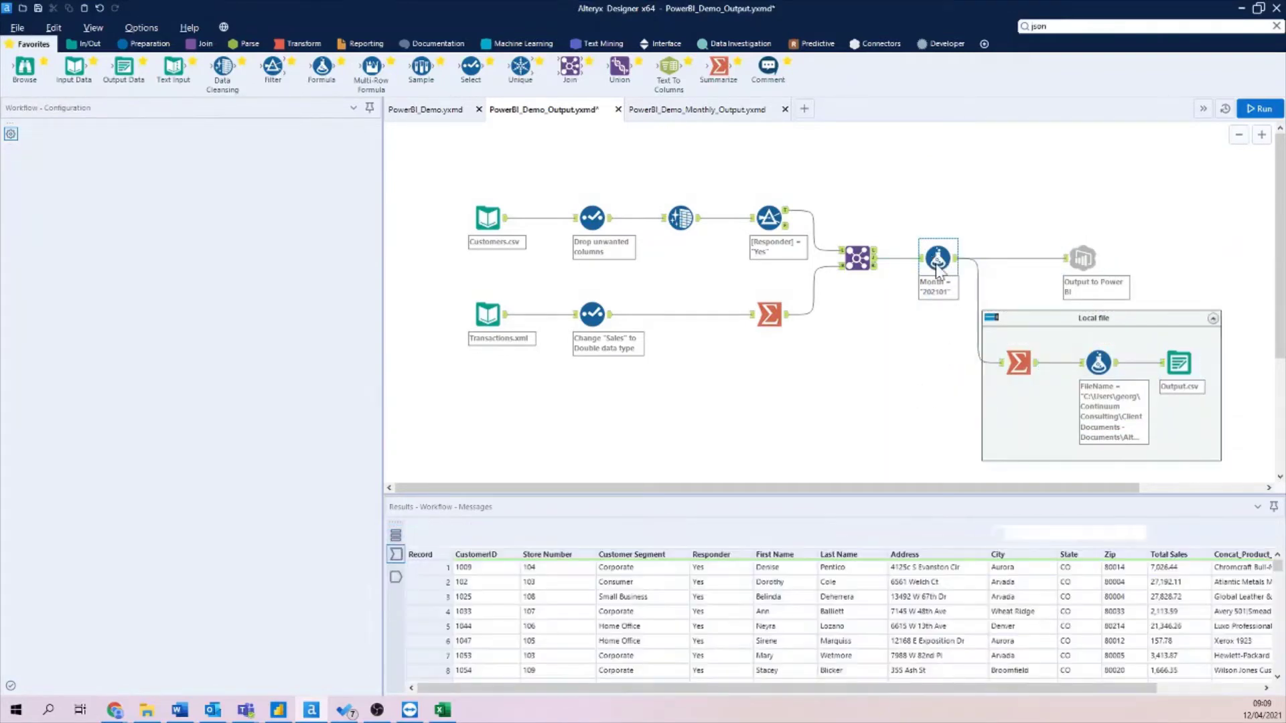
pyautogui.click(1062, 323)
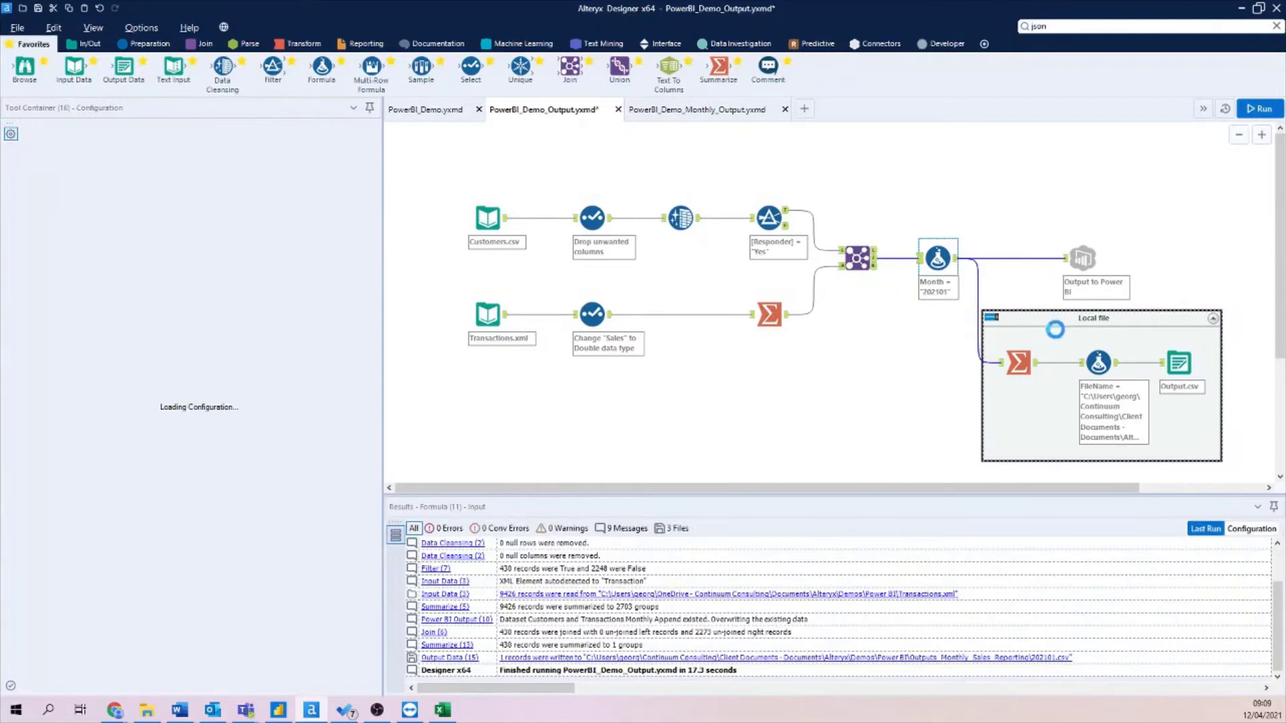
pyautogui.click(864, 384)
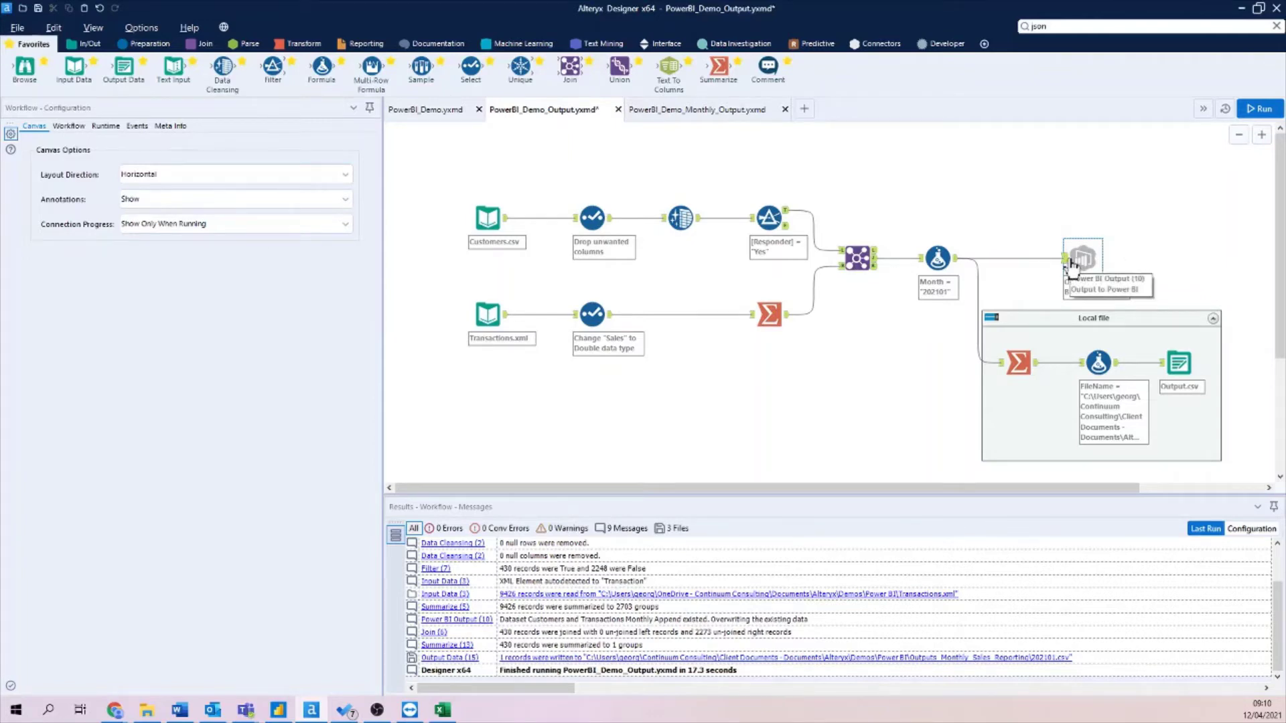
pyautogui.click(874, 44)
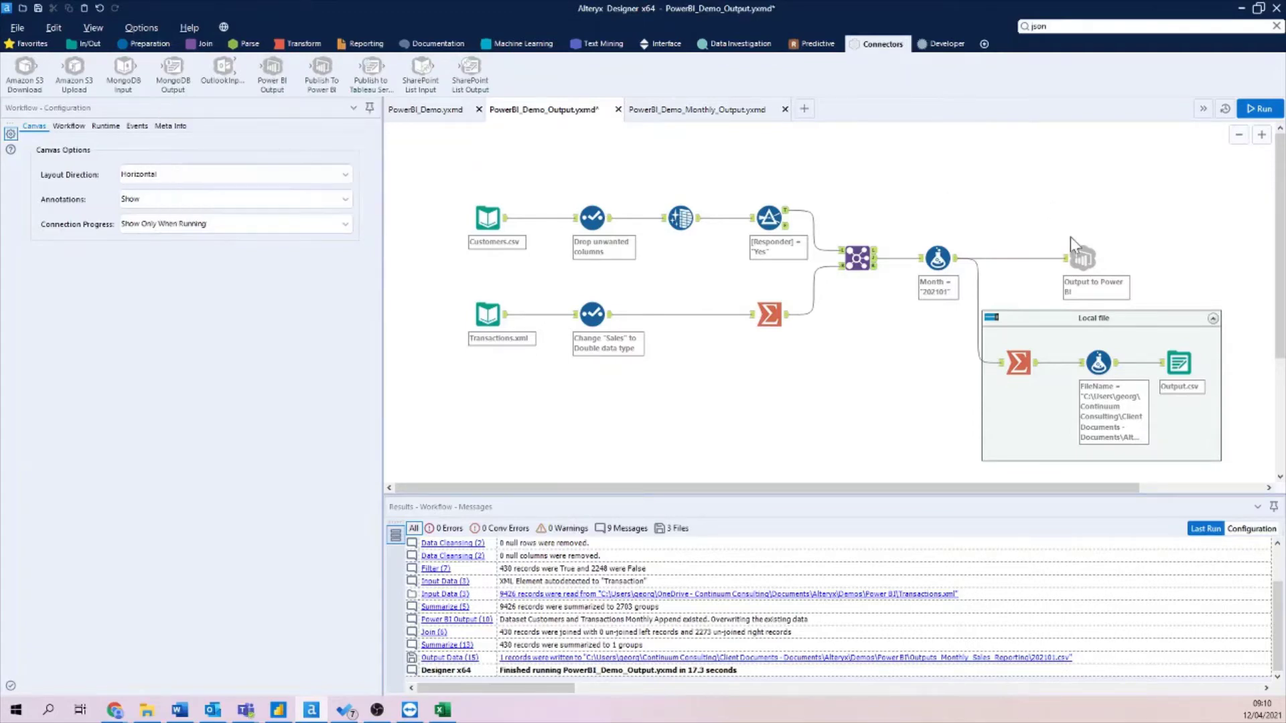
# - Review the Power BI output settings, keeping the Continuum workspace and creating a new dataset
pyautogui.click(1081, 259)
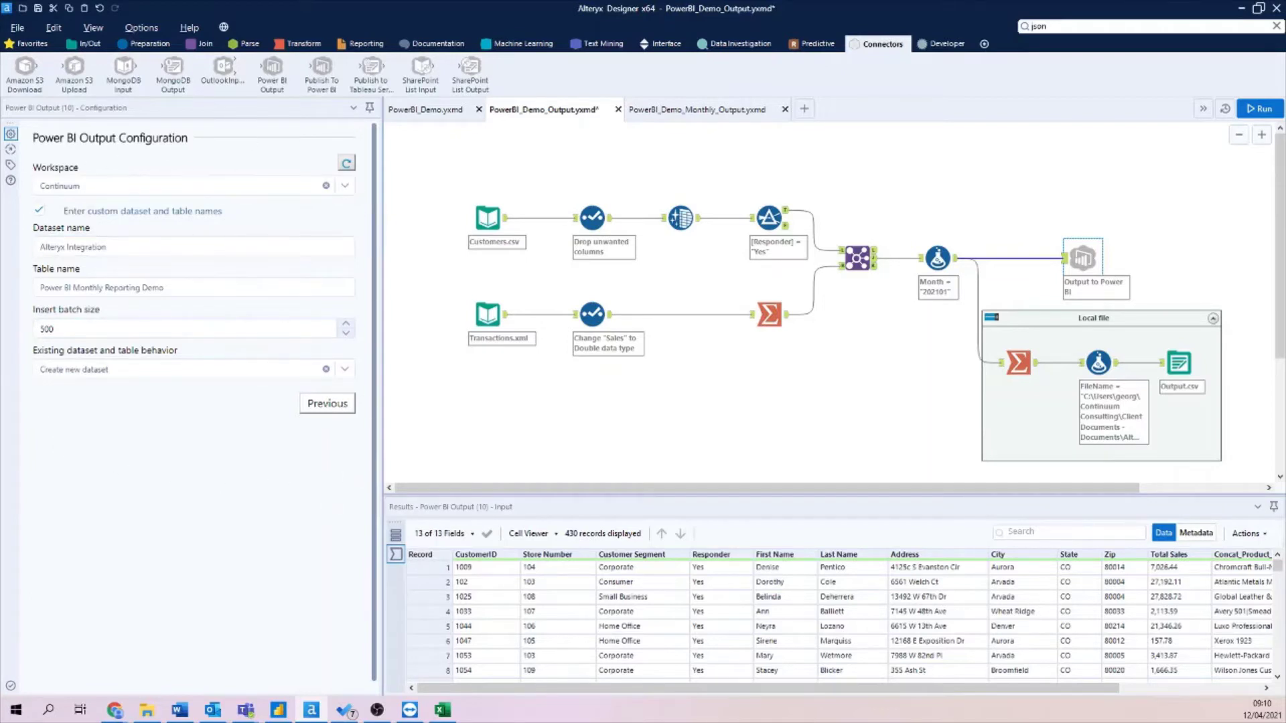
pyautogui.click(344, 187)
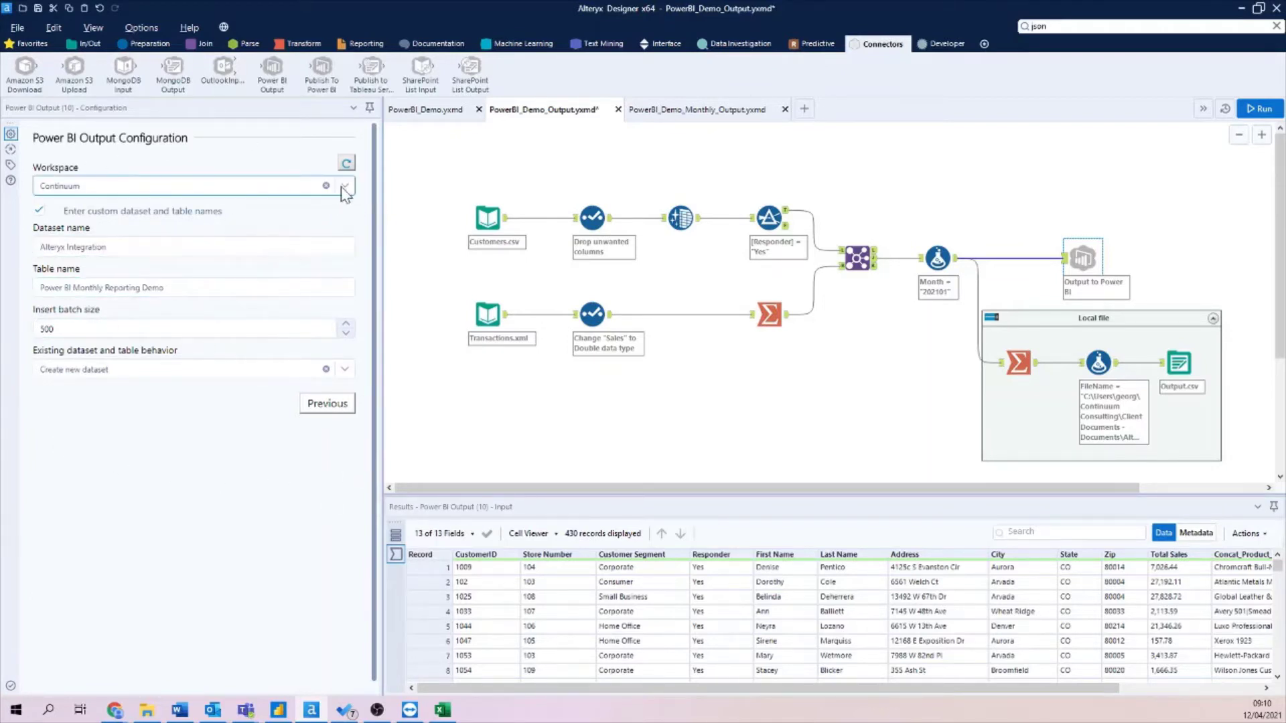
pyautogui.click(345, 187)
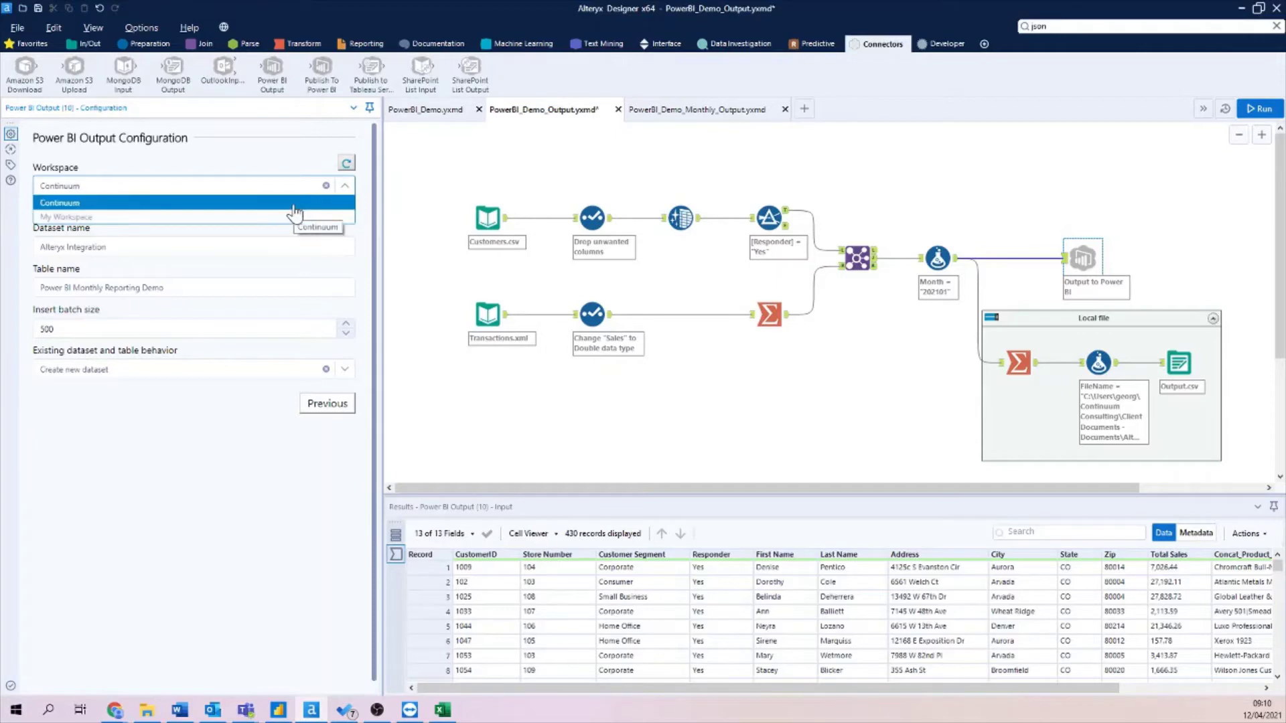
pyautogui.click(295, 204)
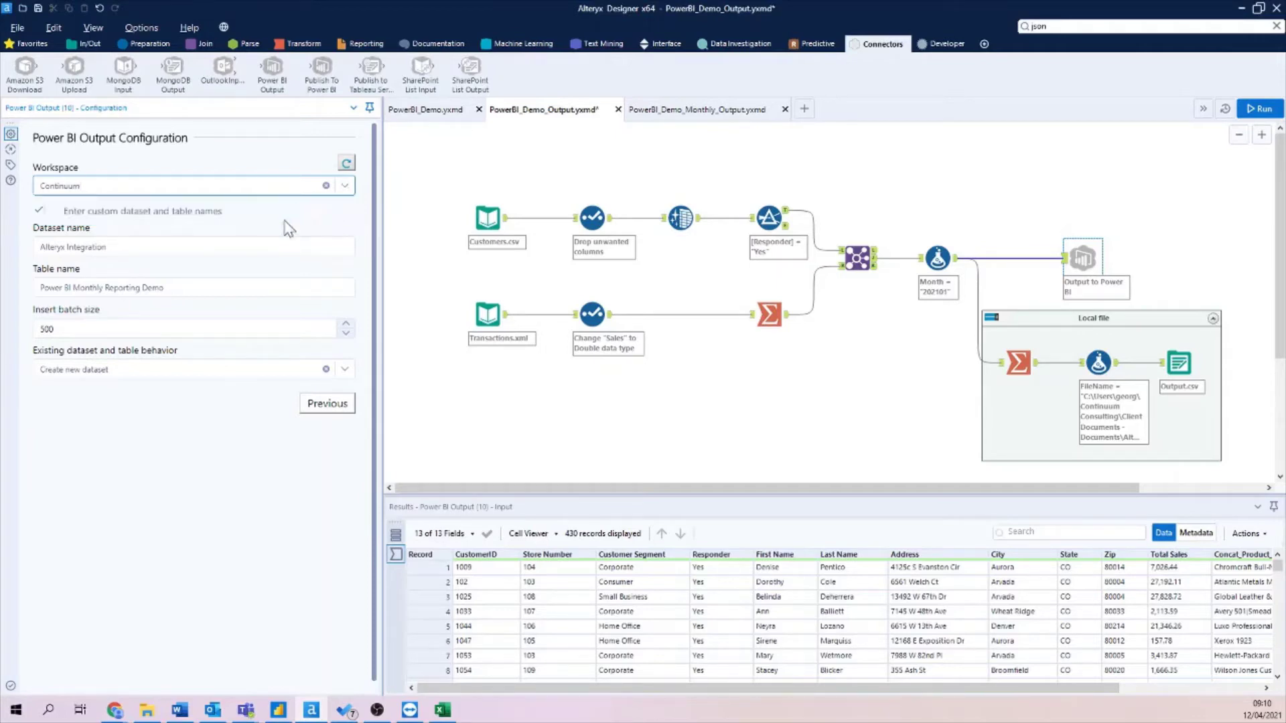
pyautogui.click(100, 248)
pyautogui.click(120, 288)
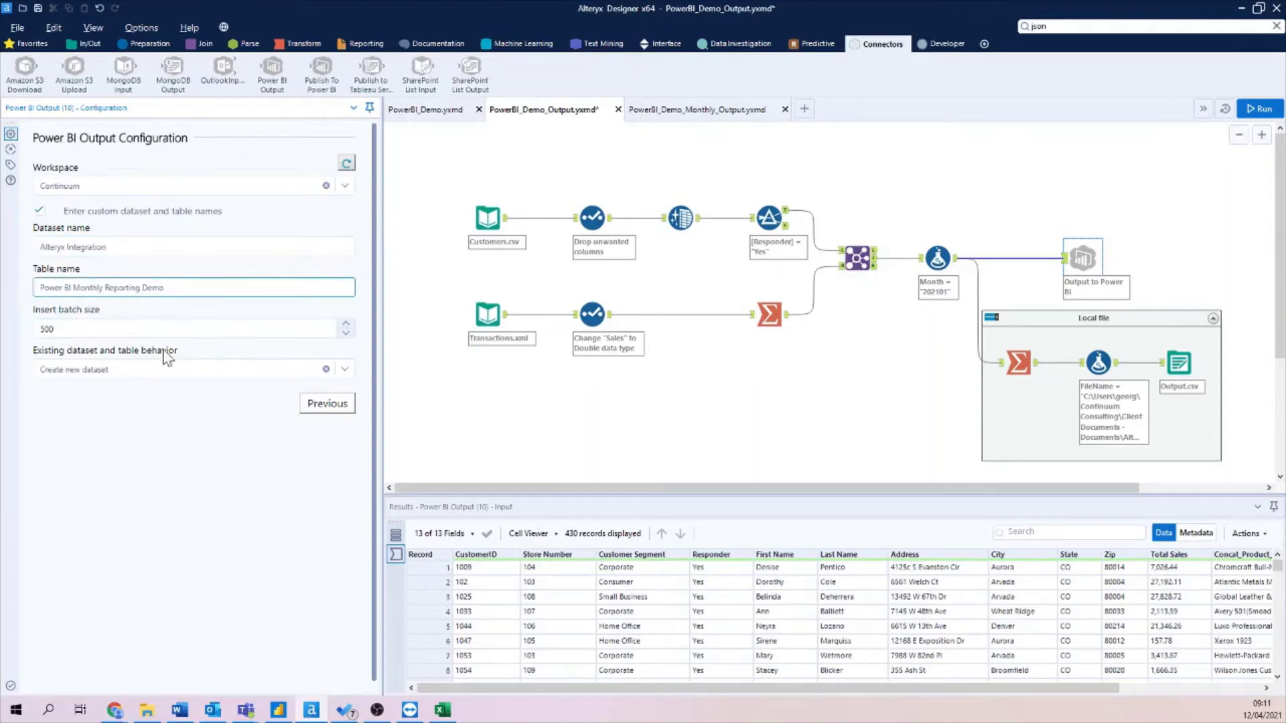
pyautogui.click(199, 370)
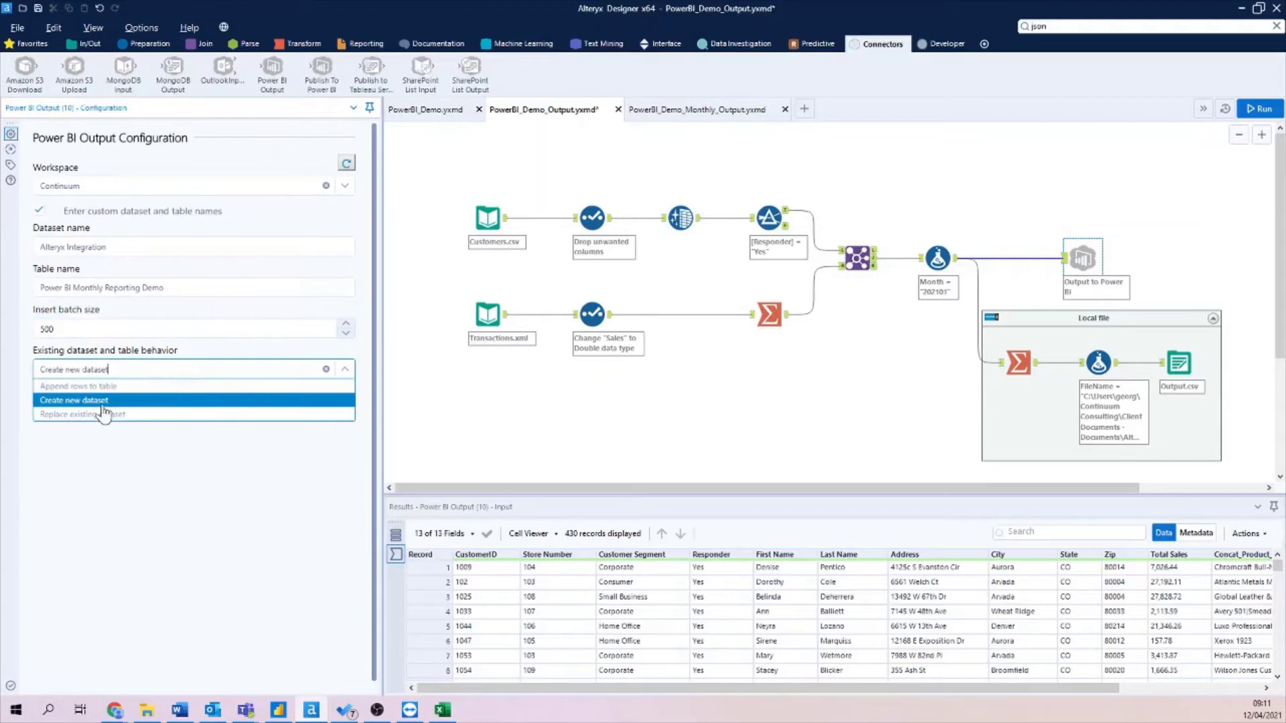
pyautogui.click(113, 387)
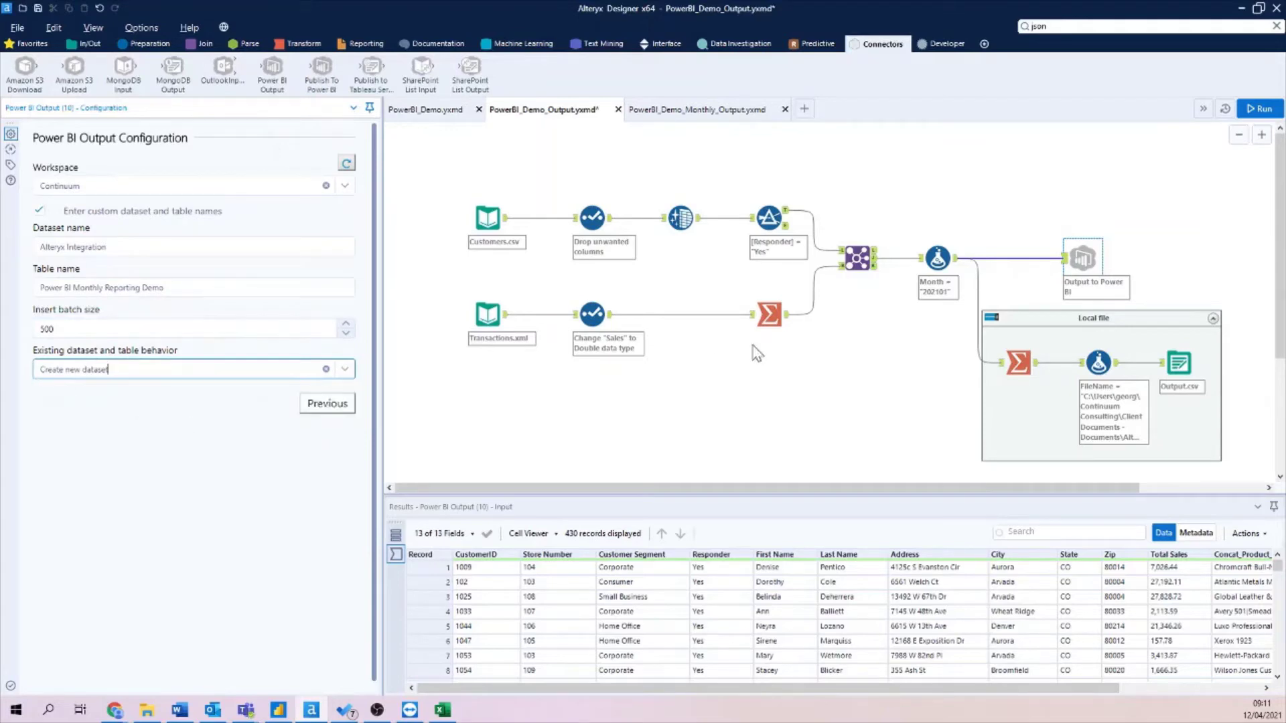
# - Deselect the output step and bring up the Power BI workspace in Chrome
pyautogui.click(1104, 245)
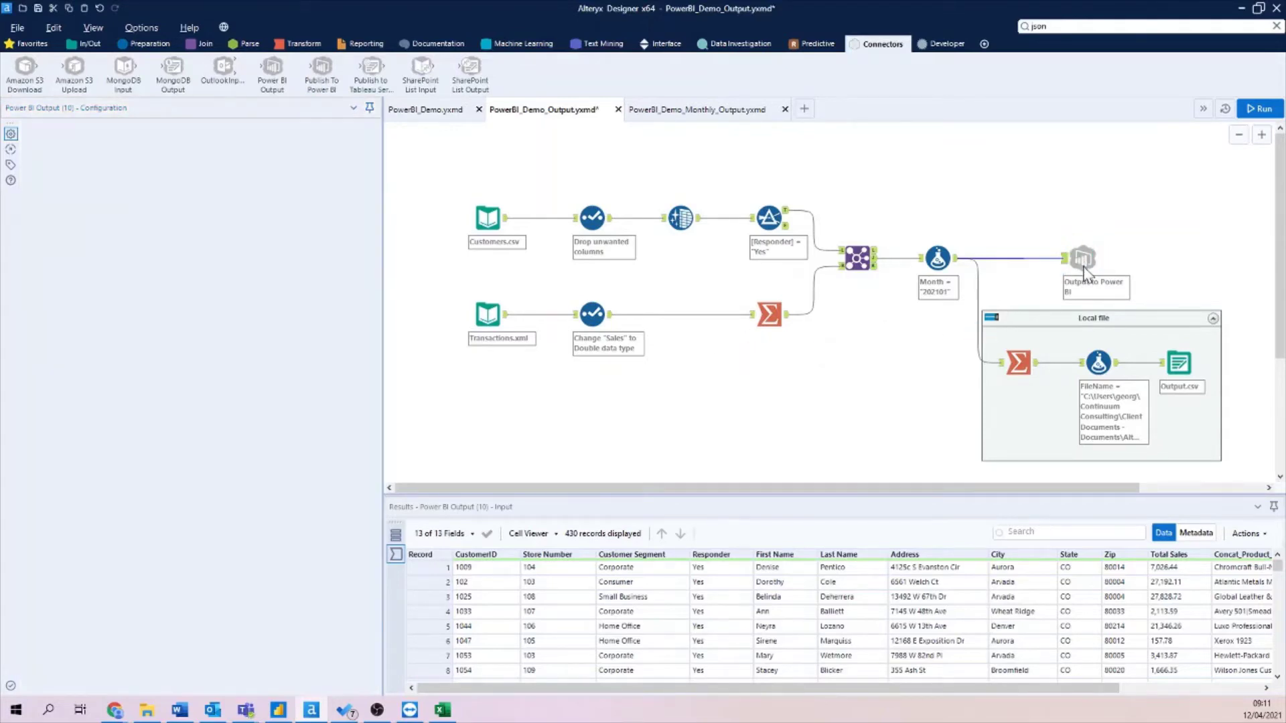
pyautogui.click(814, 352)
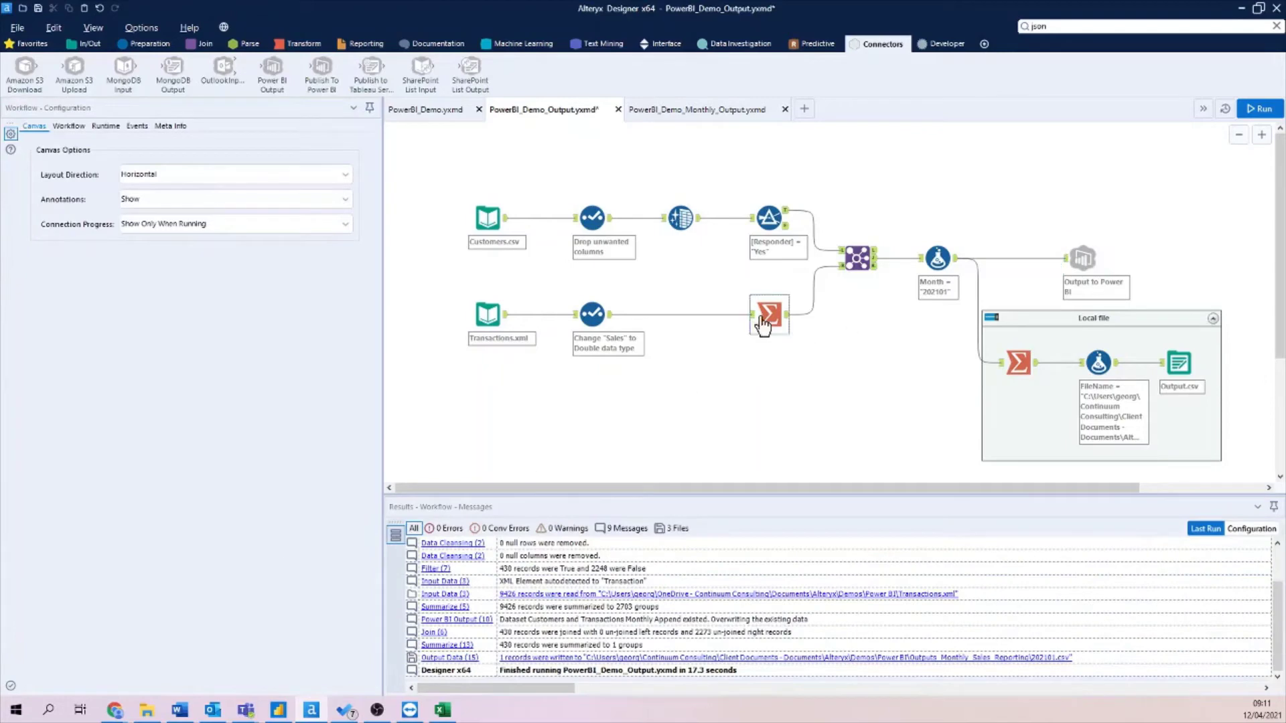
pyautogui.moveTo(115, 710)
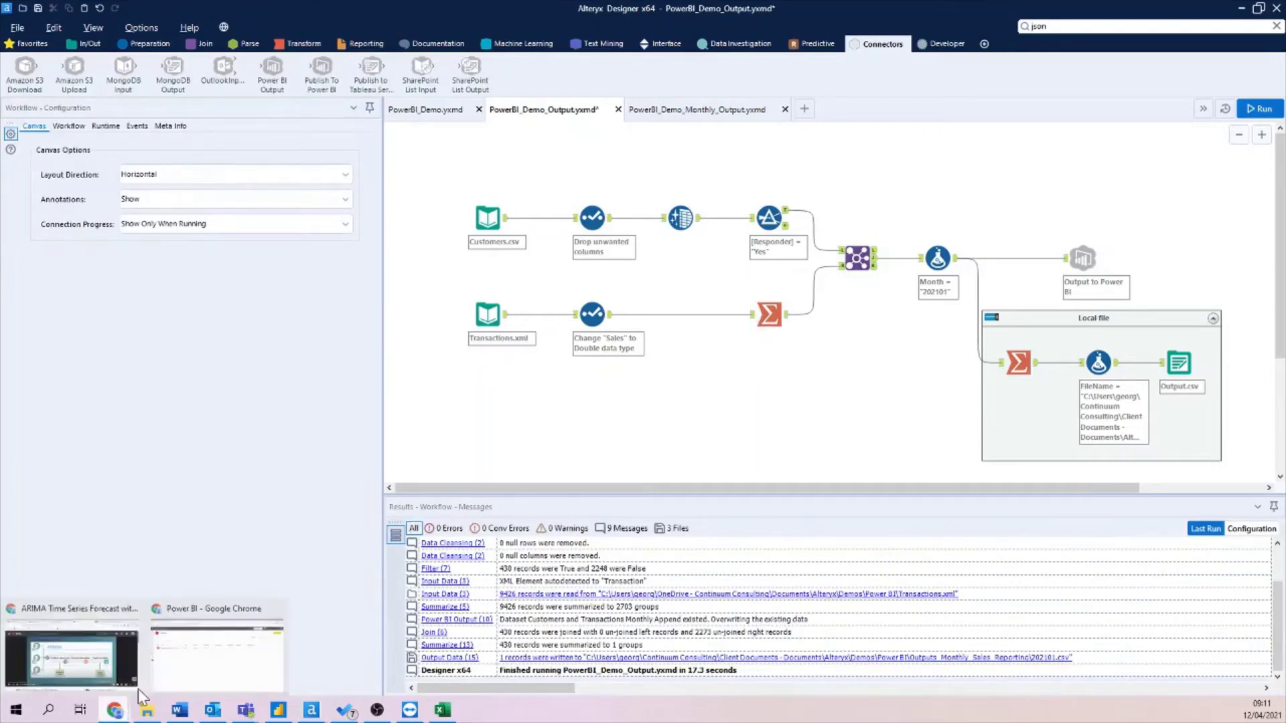
pyautogui.click(209, 667)
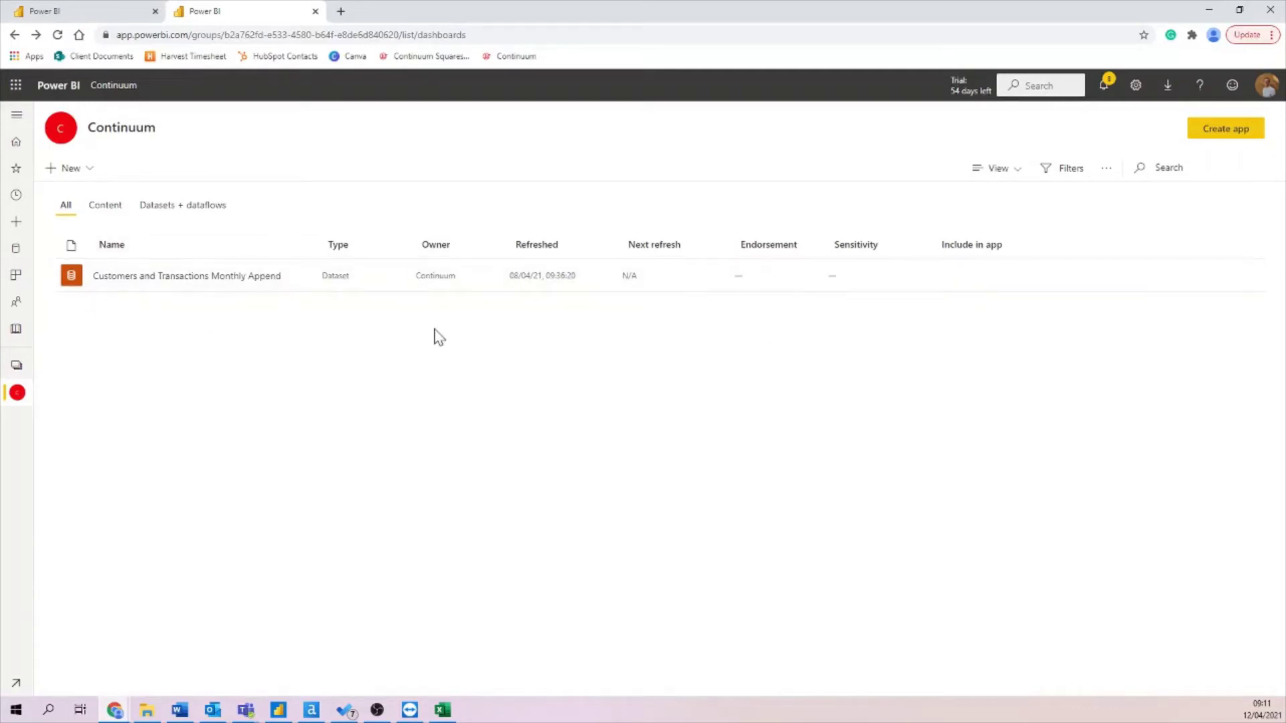
# - Check the Monthly Append dataset's options without changing anything, then return to the report editor tab
pyautogui.moveTo(142, 275); pyautogui.dragTo(282, 275)
pyautogui.click(211, 319)
pyautogui.click(301, 276)
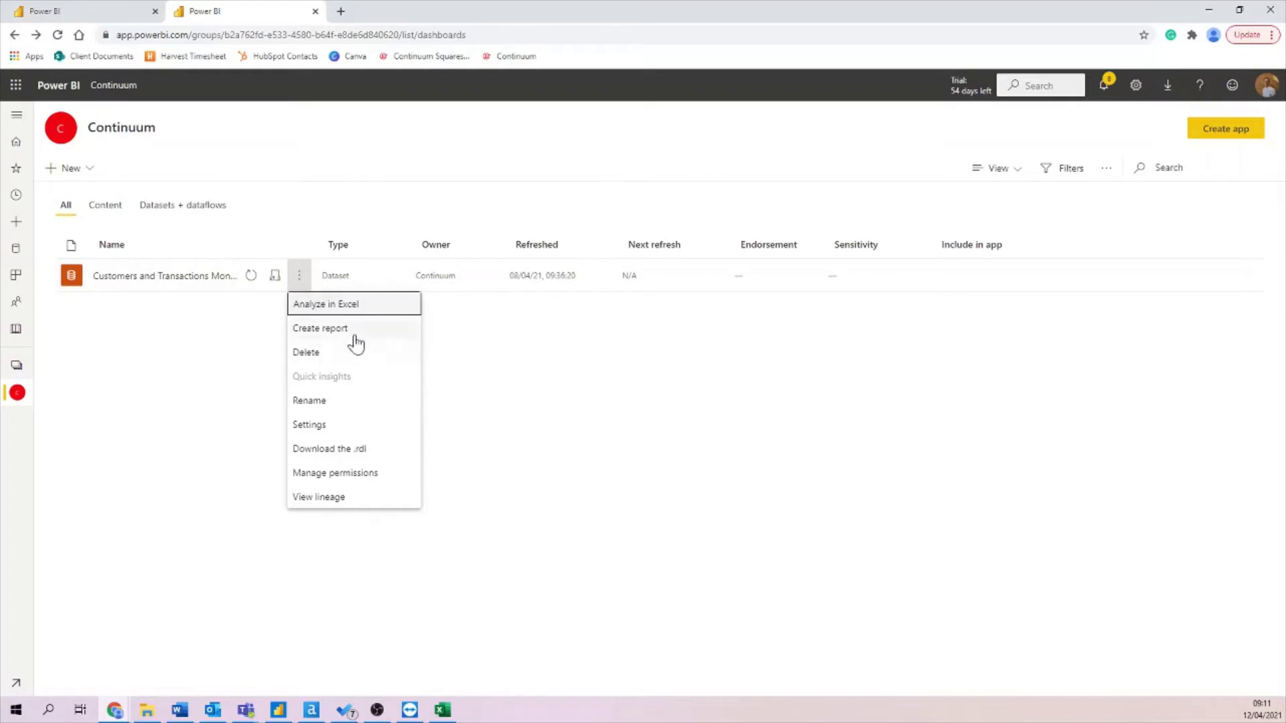
pyautogui.click(482, 342)
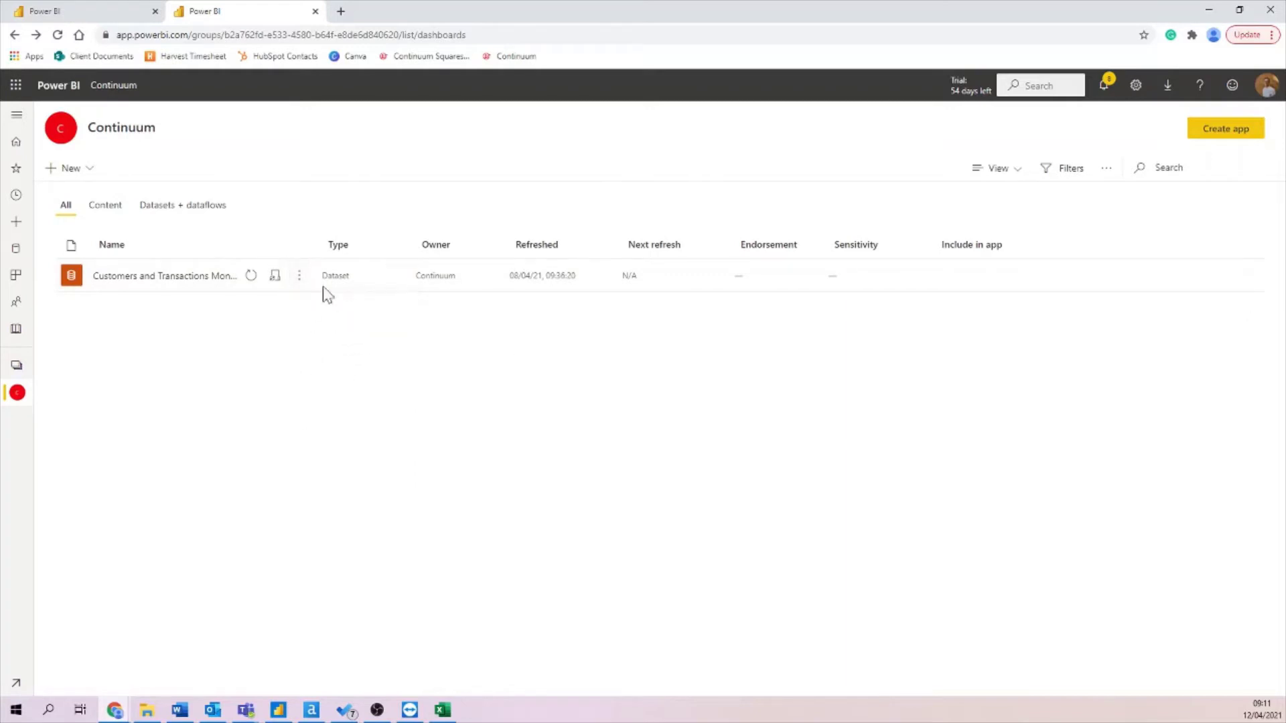
pyautogui.click(106, 11)
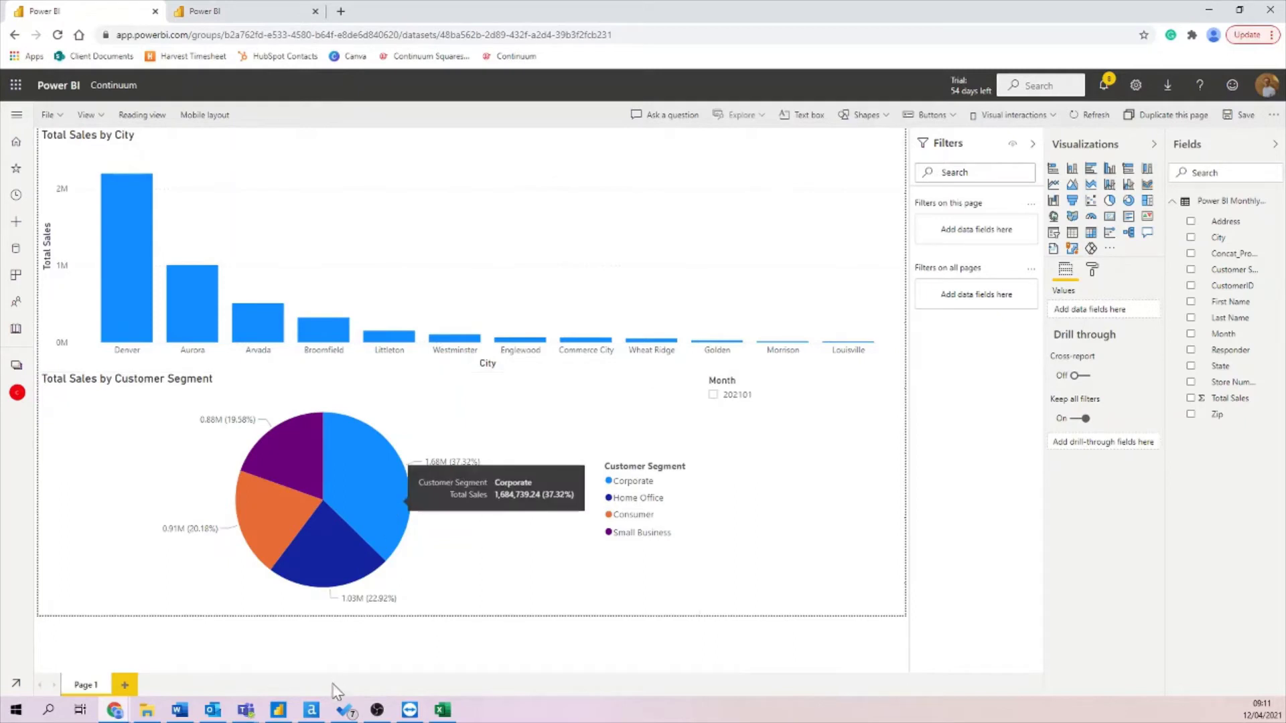
# - Select the Month slicer and save the report as 'Demo'
pyautogui.click(760, 462)
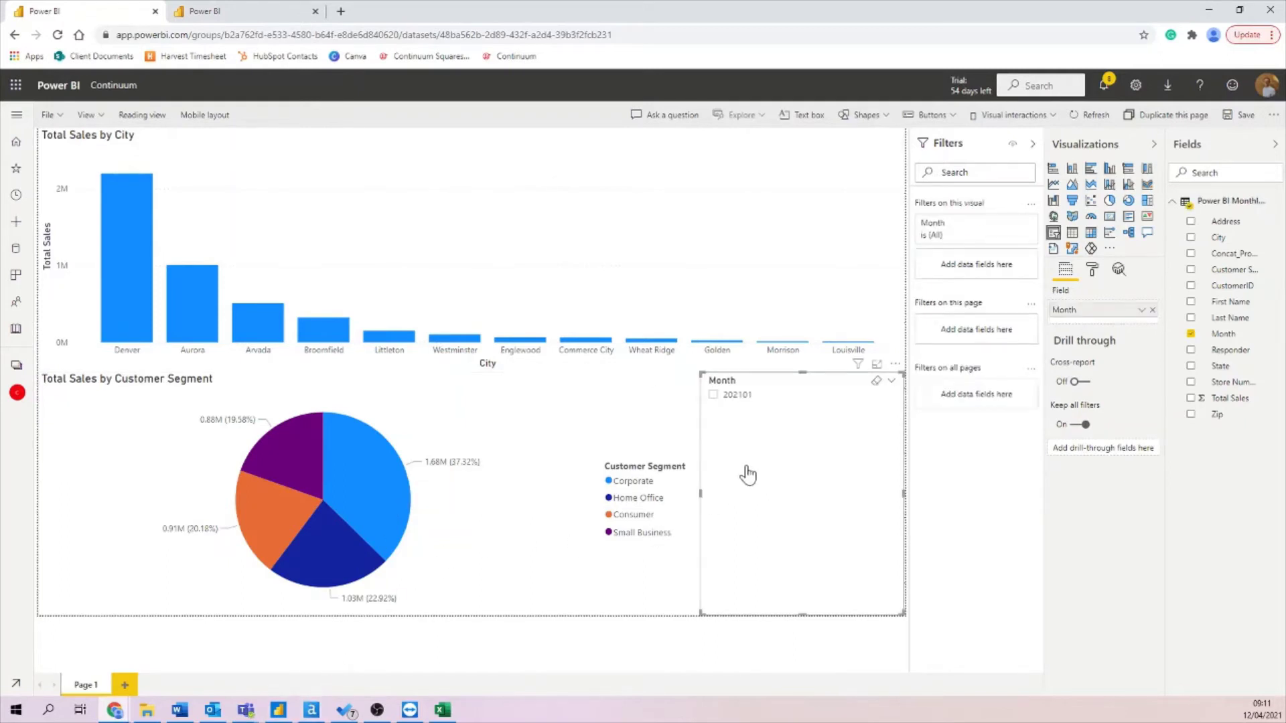
pyautogui.click(1244, 114)
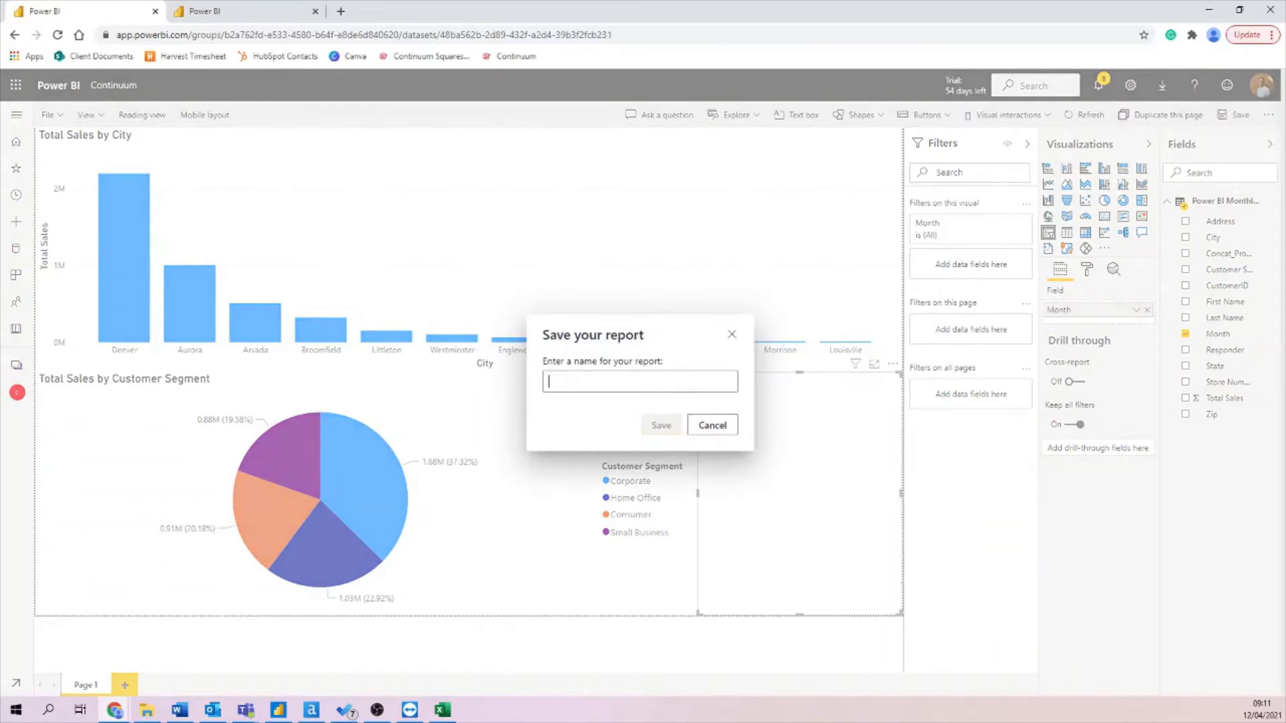
pyautogui.write('Demo')
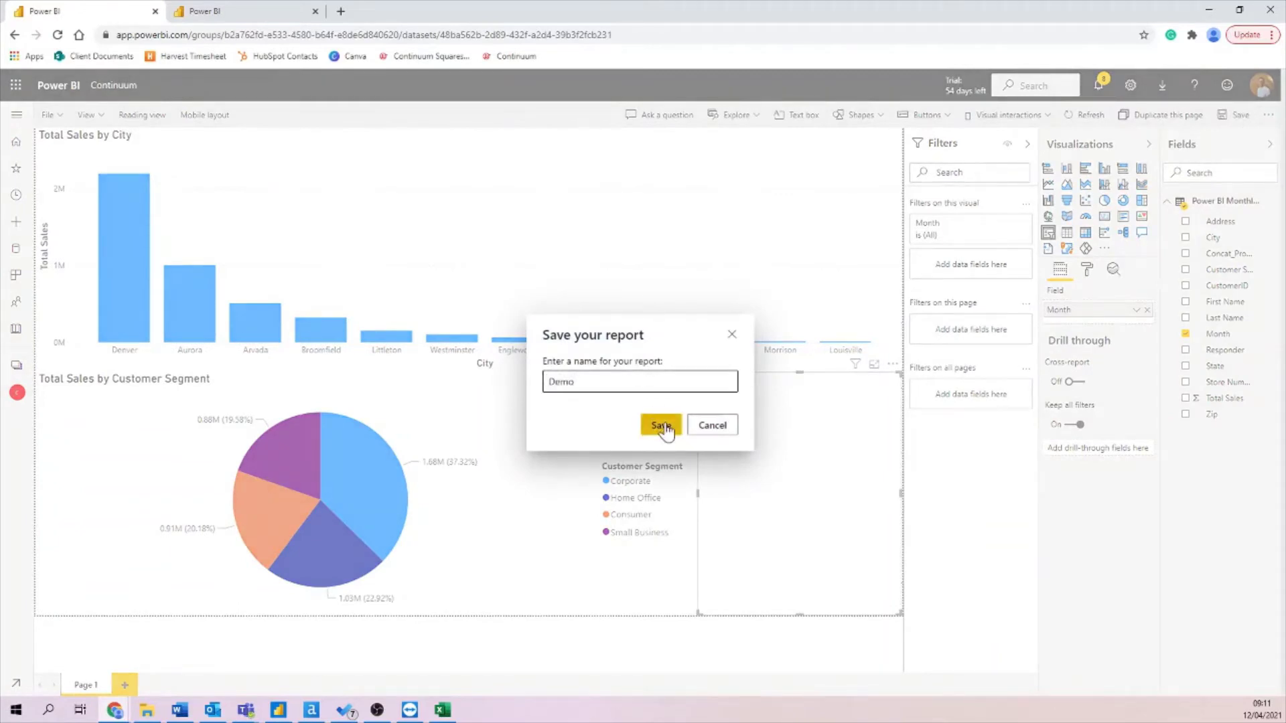
pyautogui.click(661, 426)
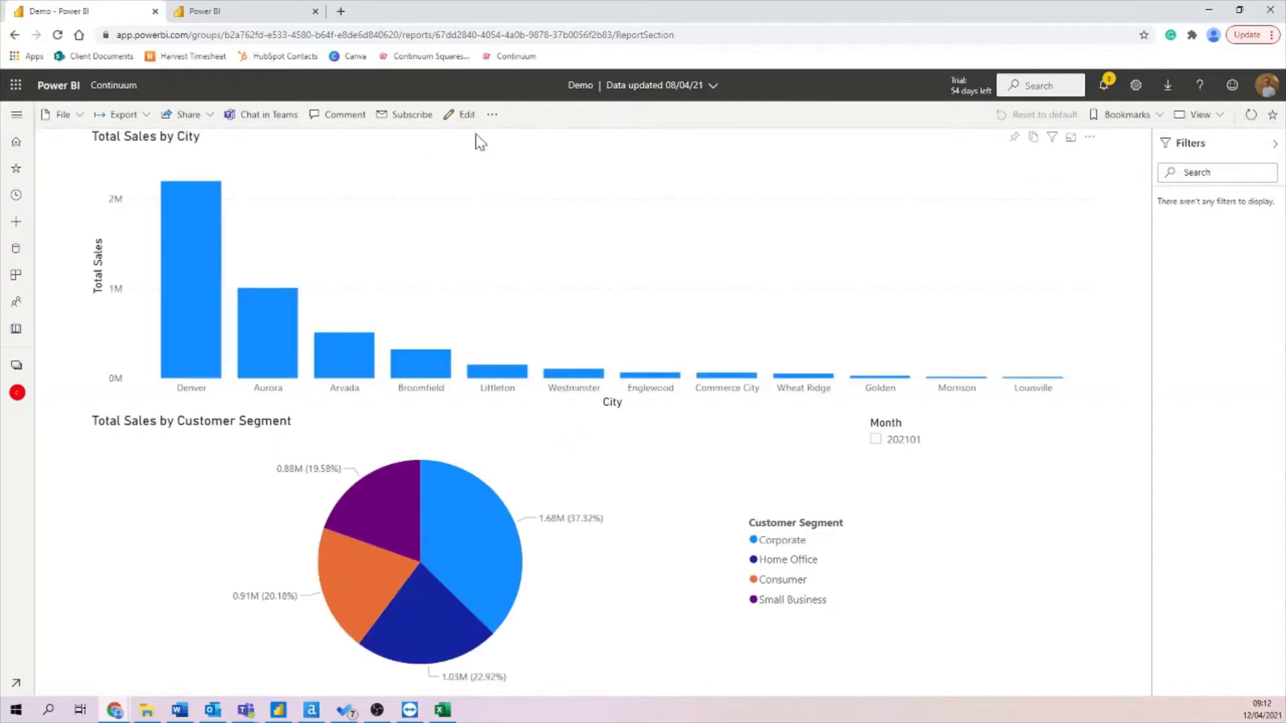
# - Pin the Demo report page live to a new 'Demo' dashboard and go to it
pyautogui.click(491, 114)
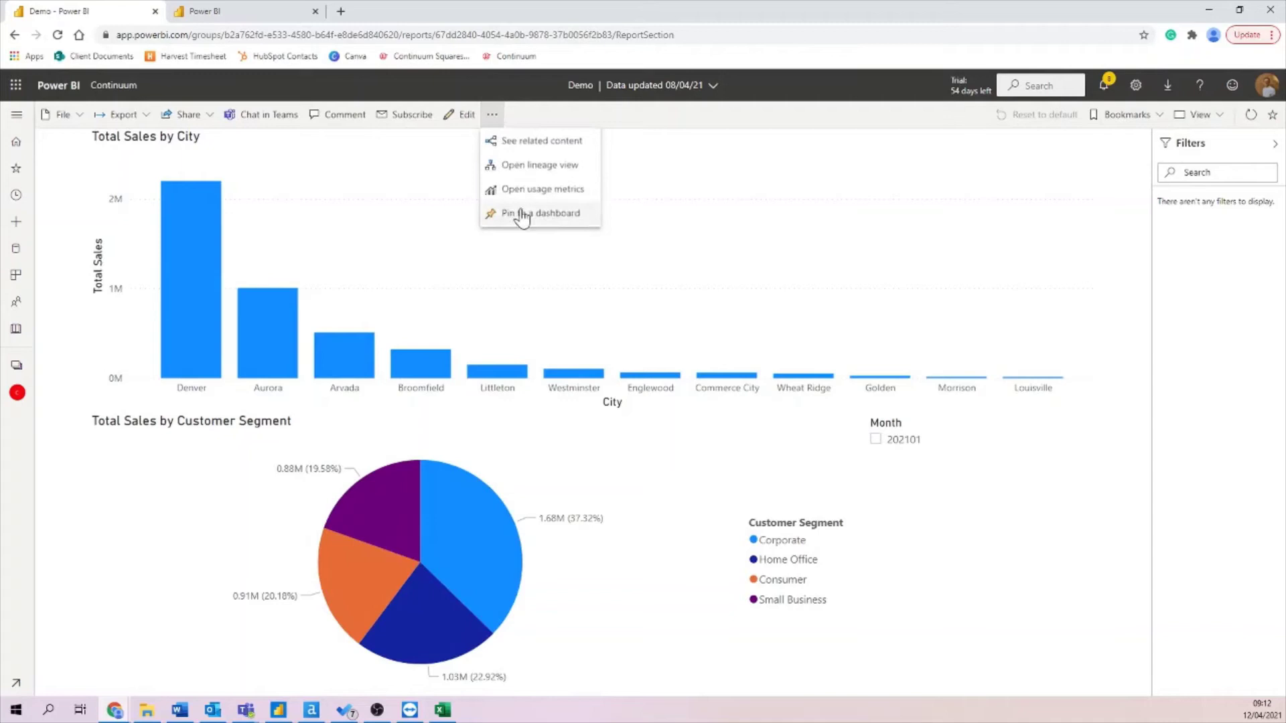
pyautogui.click(520, 213)
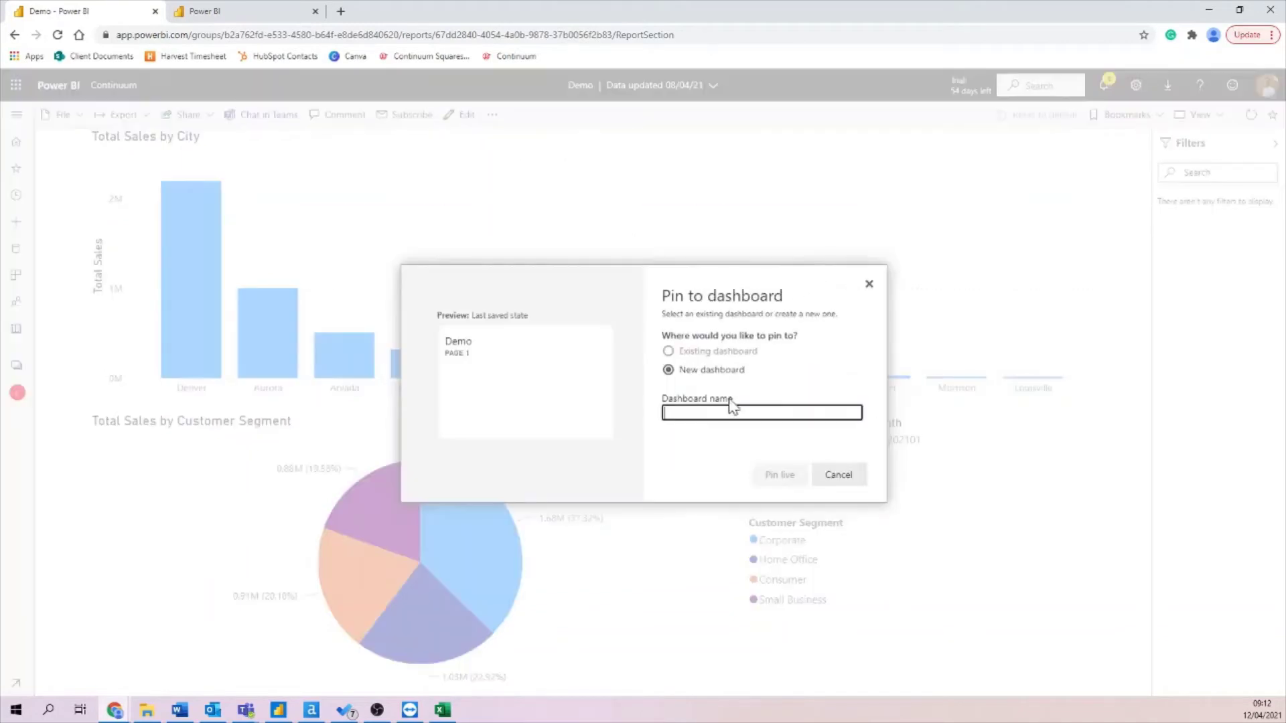
pyautogui.write('D')
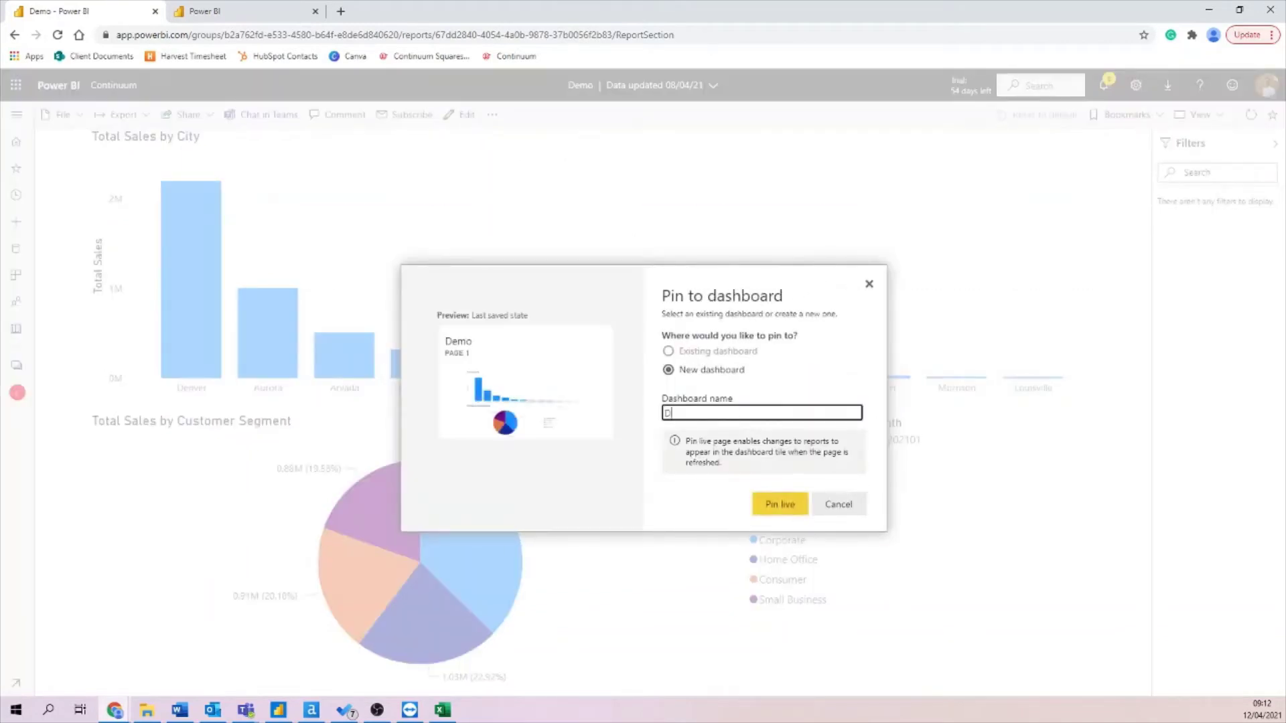
pyautogui.write('emo')
pyautogui.click(780, 502)
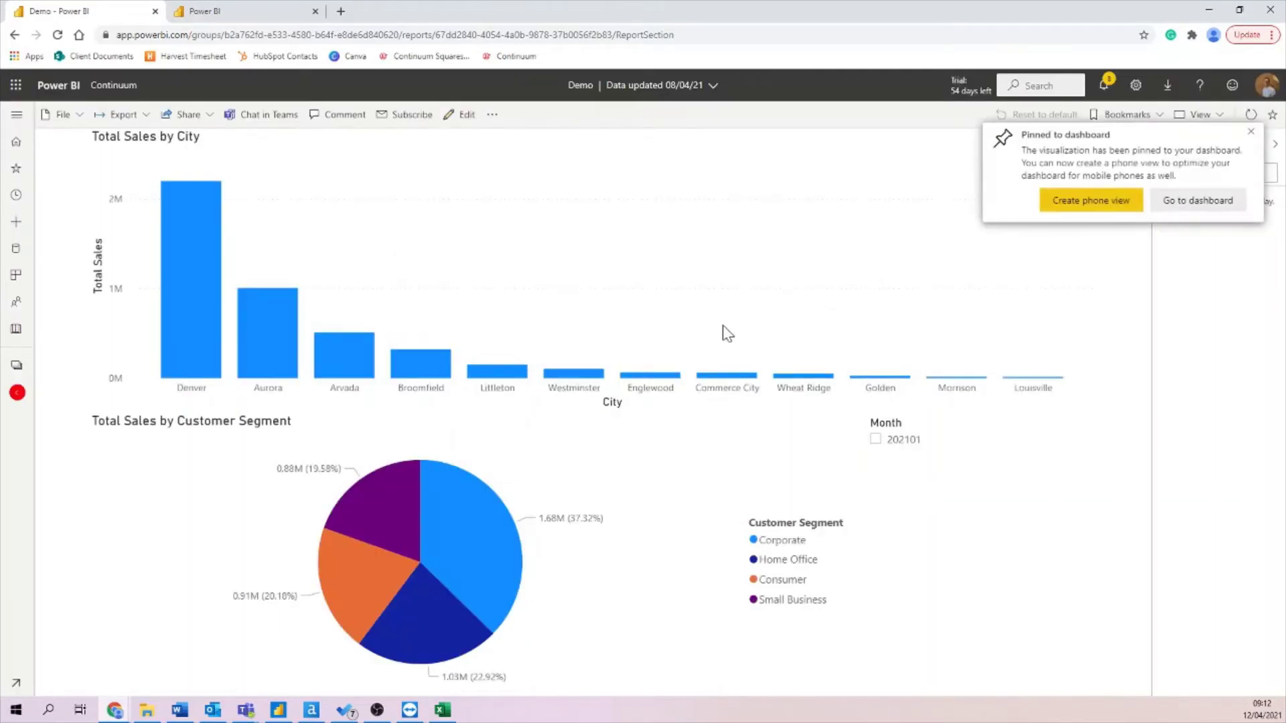
pyautogui.click(1197, 200)
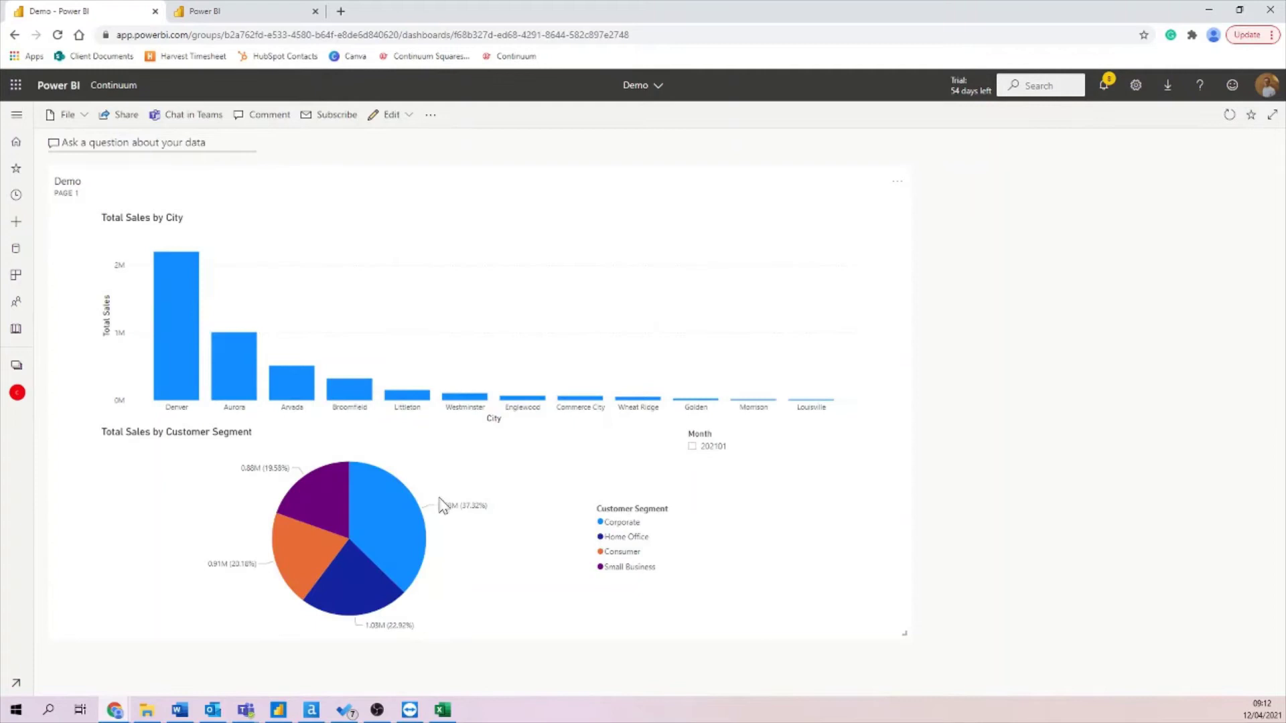
# - Glance at the report in Power BI Desktop, then return to the Demo dashboard in Chrome
pyautogui.click(278, 710)
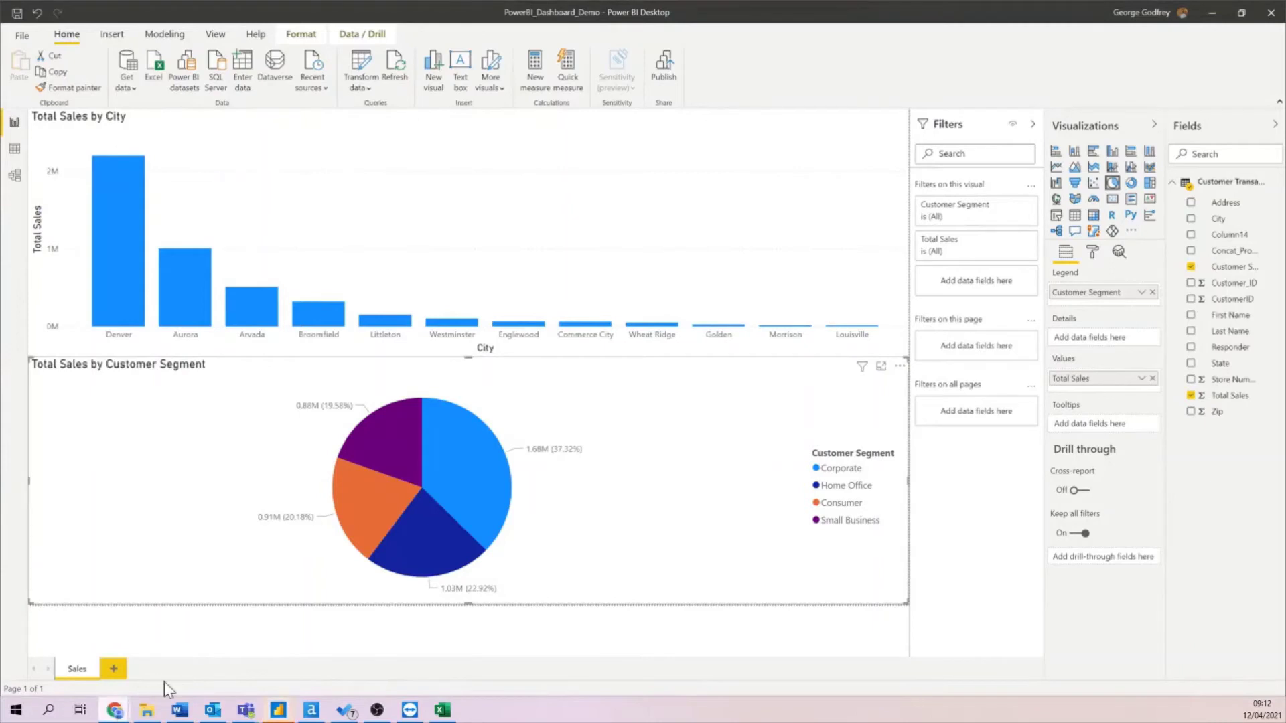
pyautogui.click(115, 711)
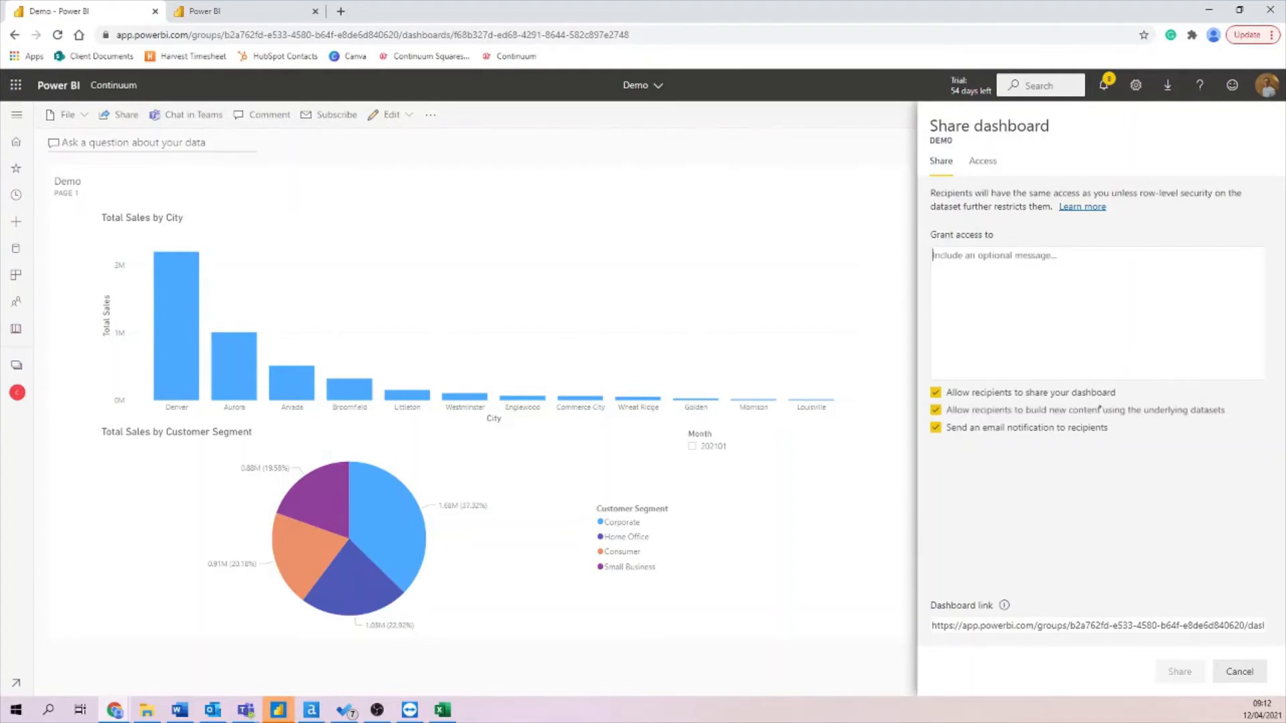
pyautogui.write('ben')
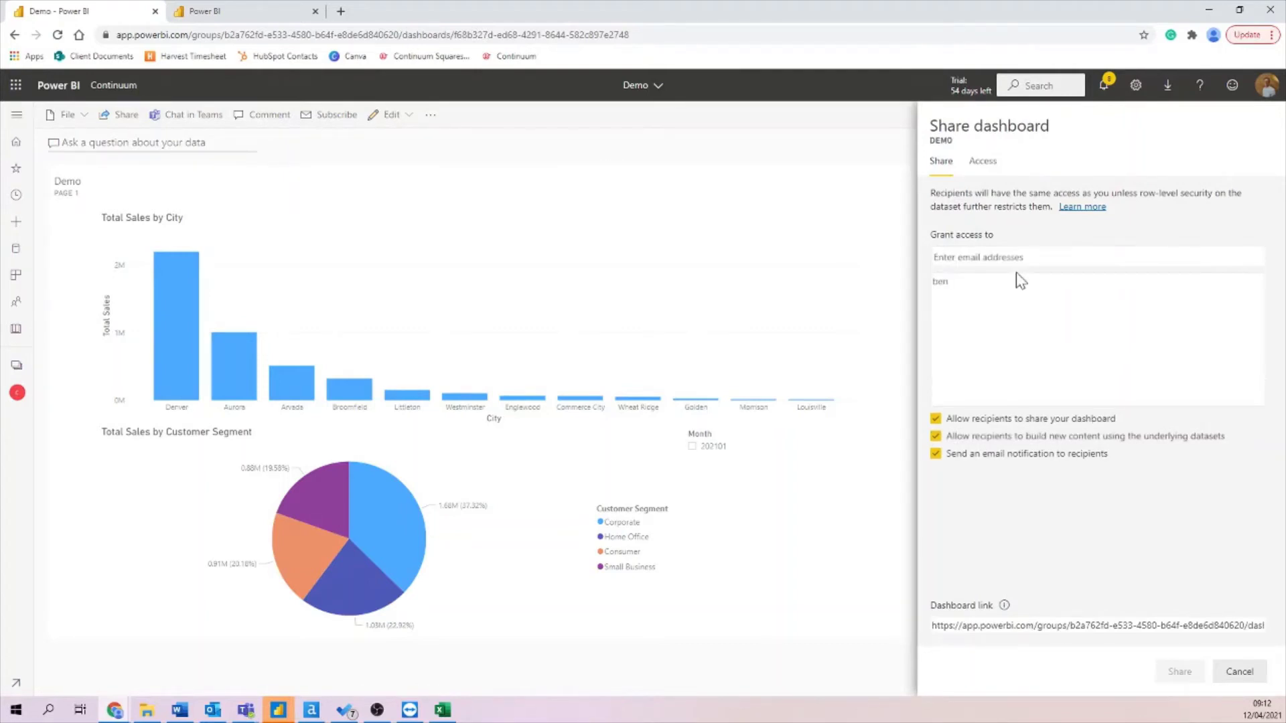
# - Add the suggested recipient, turn off resharing and email notification, then close the Share dashboard panel
pyautogui.press('BackSpace')
pyautogui.press('BackSpace')
pyautogui.press('BackSpace')
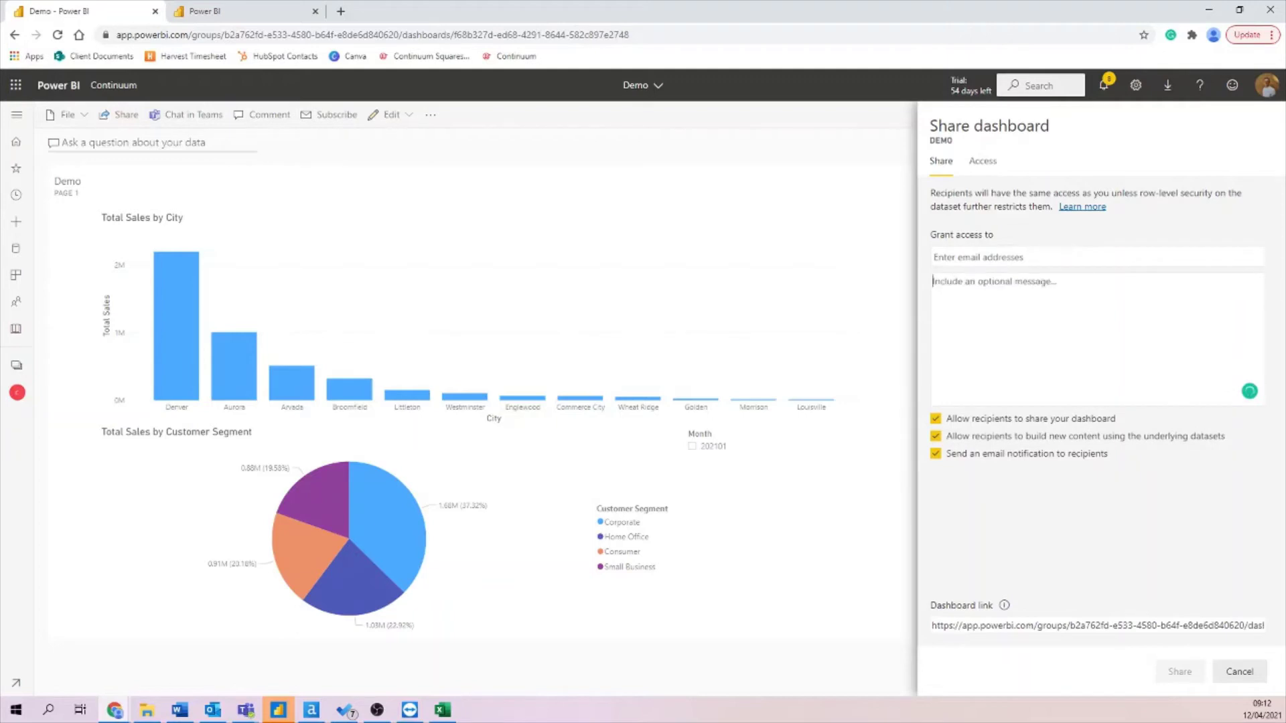
pyautogui.write('ben')
pyautogui.click(1025, 288)
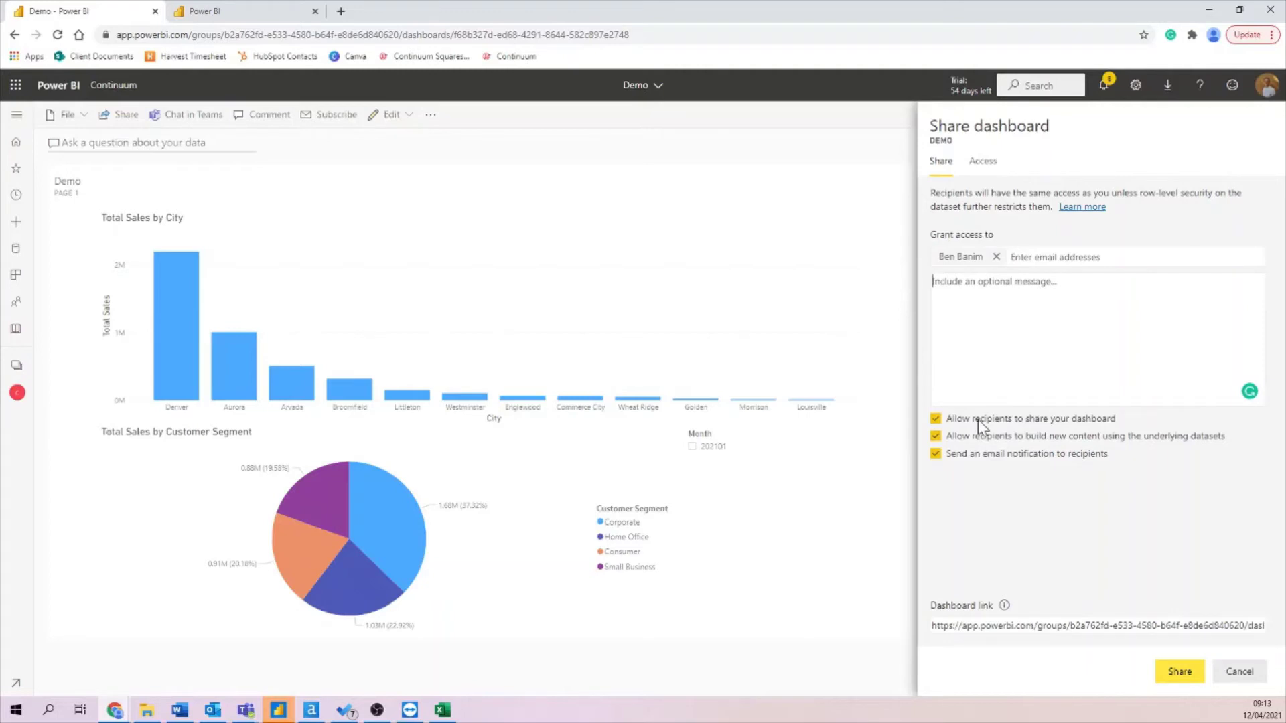
pyautogui.click(937, 419)
pyautogui.click(937, 454)
pyautogui.click(542, 128)
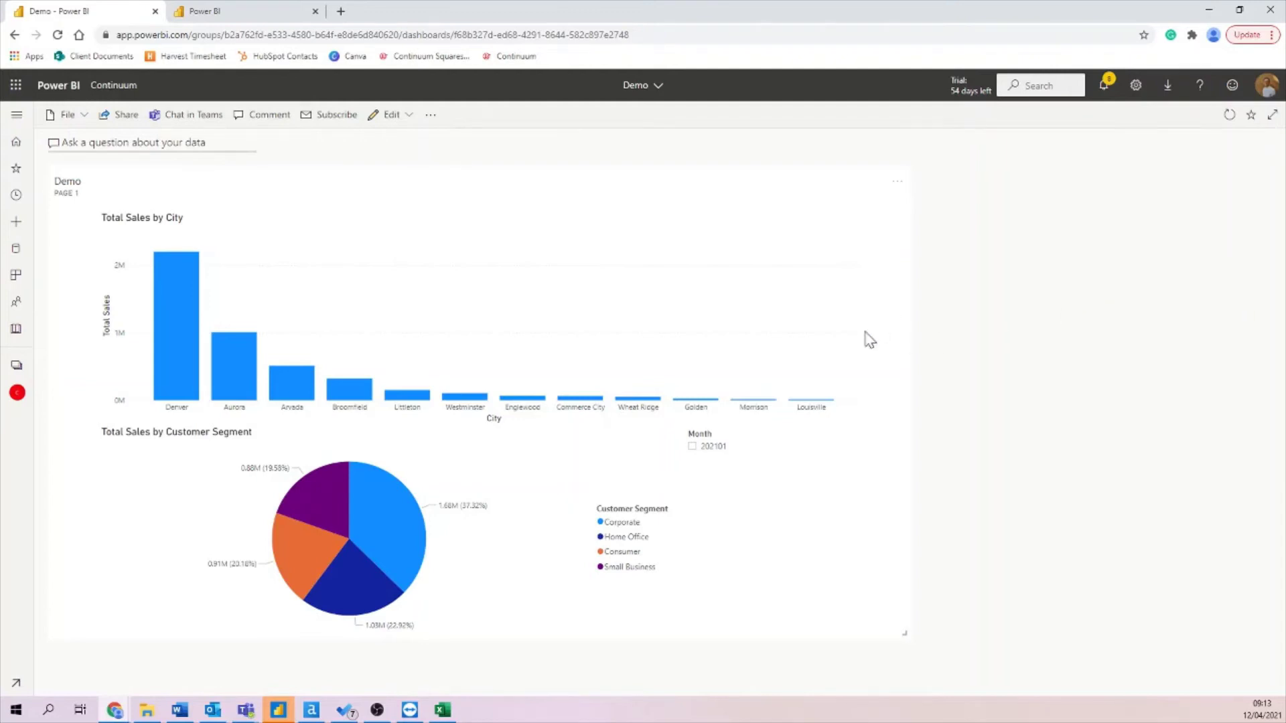
# - Switch from the Power BI Demo dashboard to the PowerBI_Demo_Output workflow in Alteryx
pyautogui.click(311, 712)
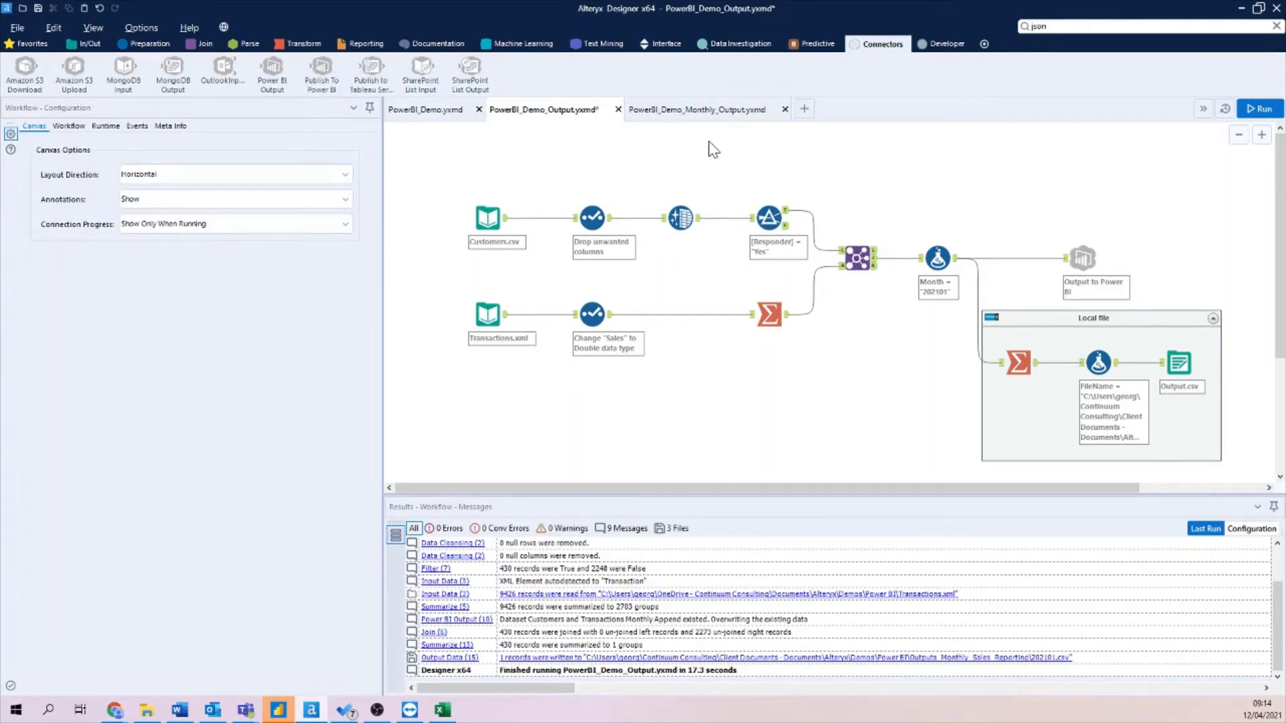
# - Bring up the PowerBI_Demo_Monthly_Output.yxmd workflow, which tags month 202102
pyautogui.click(718, 109)
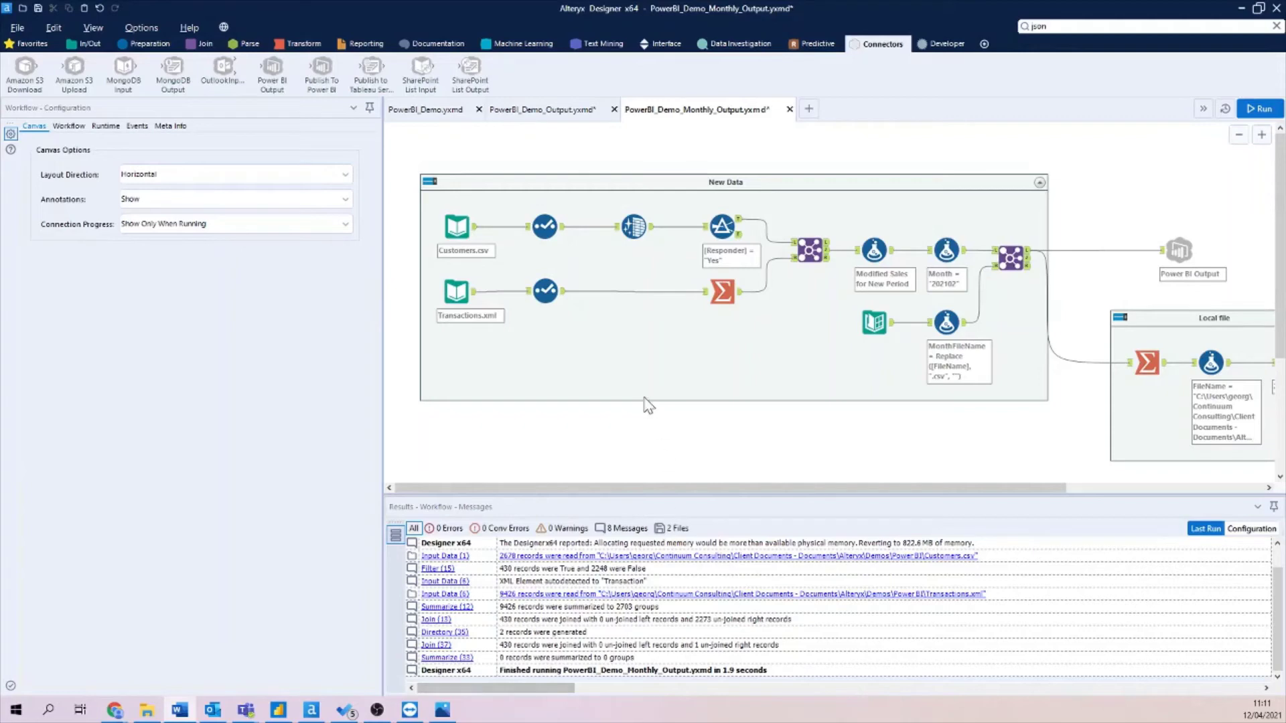
pyautogui.moveTo(452, 360); pyautogui.dragTo(821, 205)
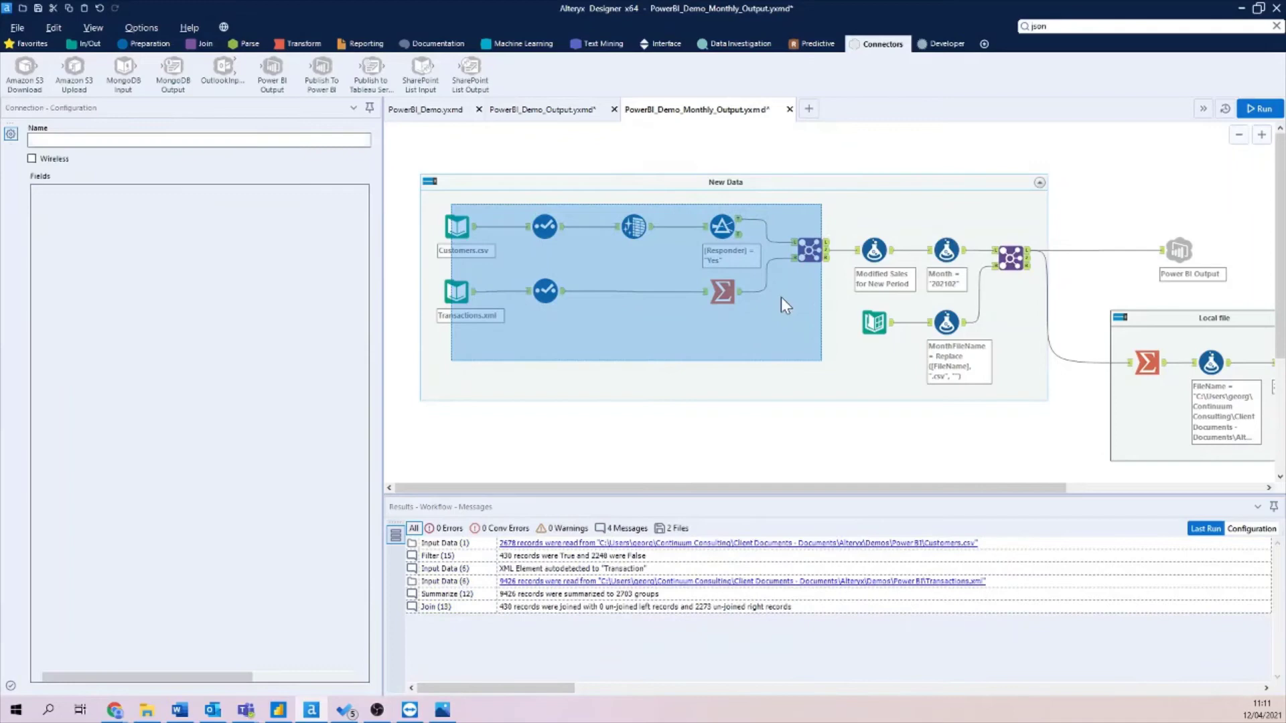
pyautogui.click(785, 305)
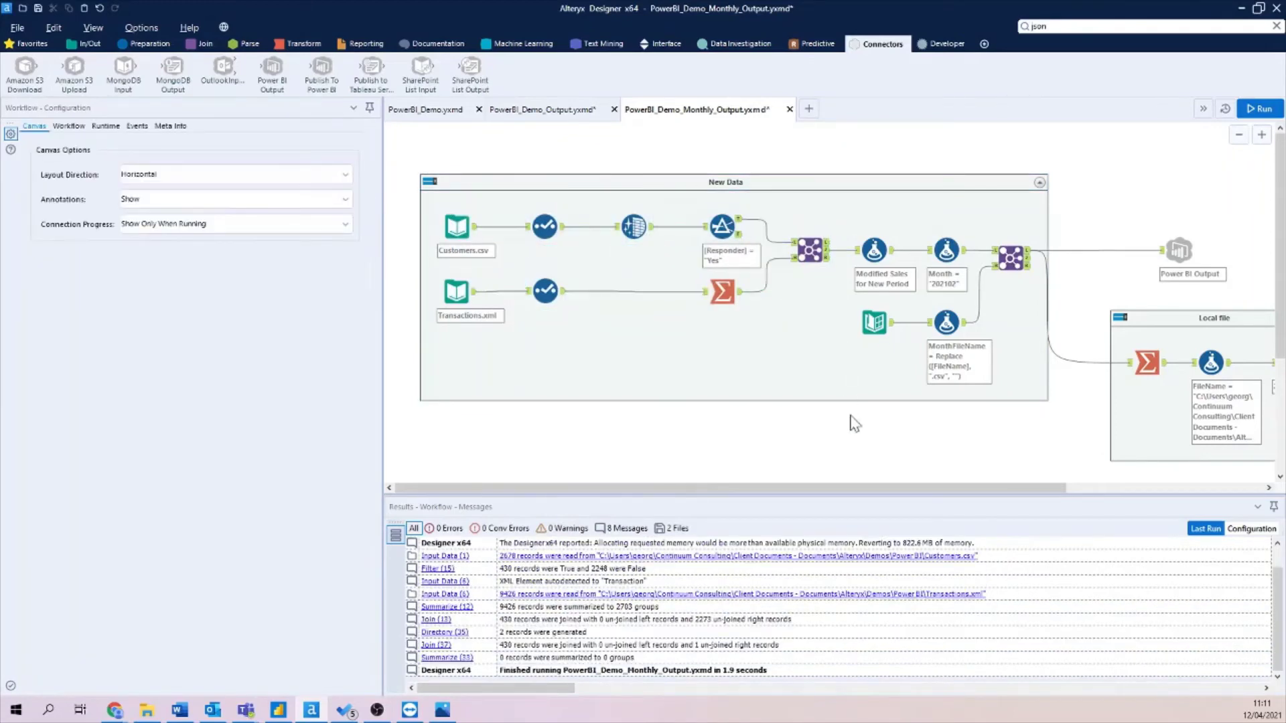
pyautogui.moveTo(906, 489)
pyautogui.mouseDown()
pyautogui.moveTo(1081, 489)
pyautogui.moveTo(1049, 489)
pyautogui.mouseUp()
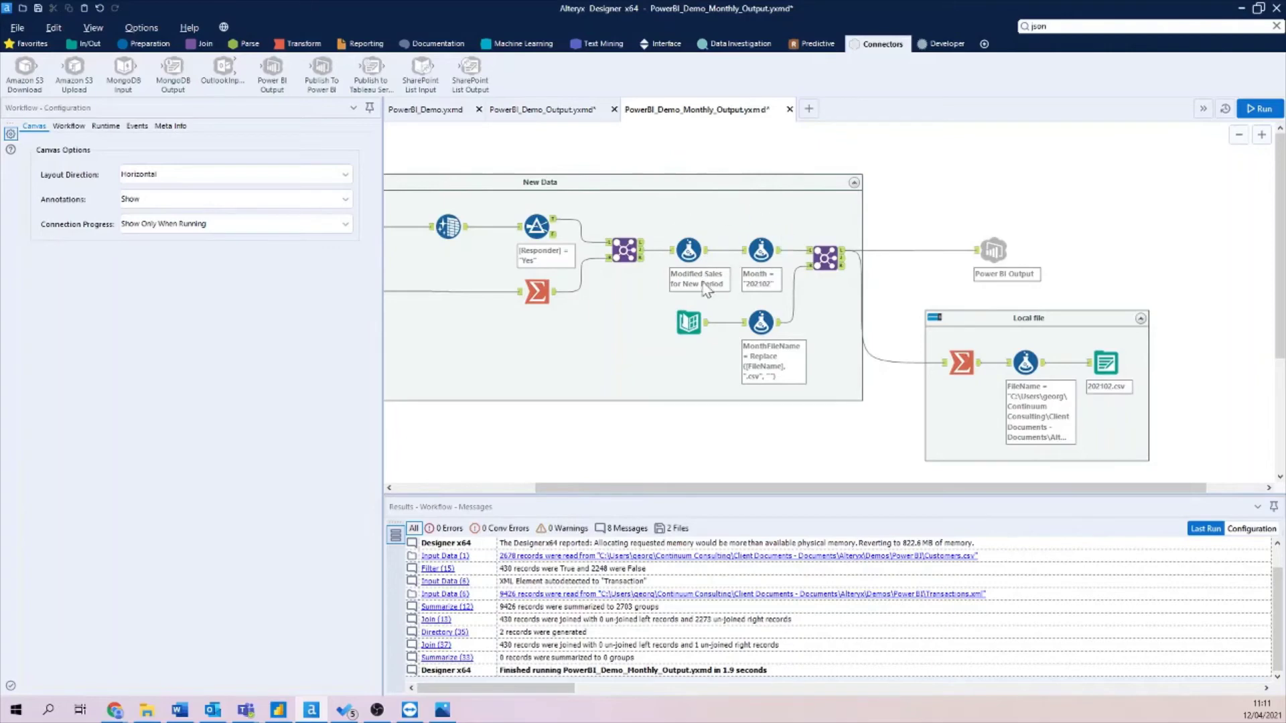
pyautogui.click(690, 252)
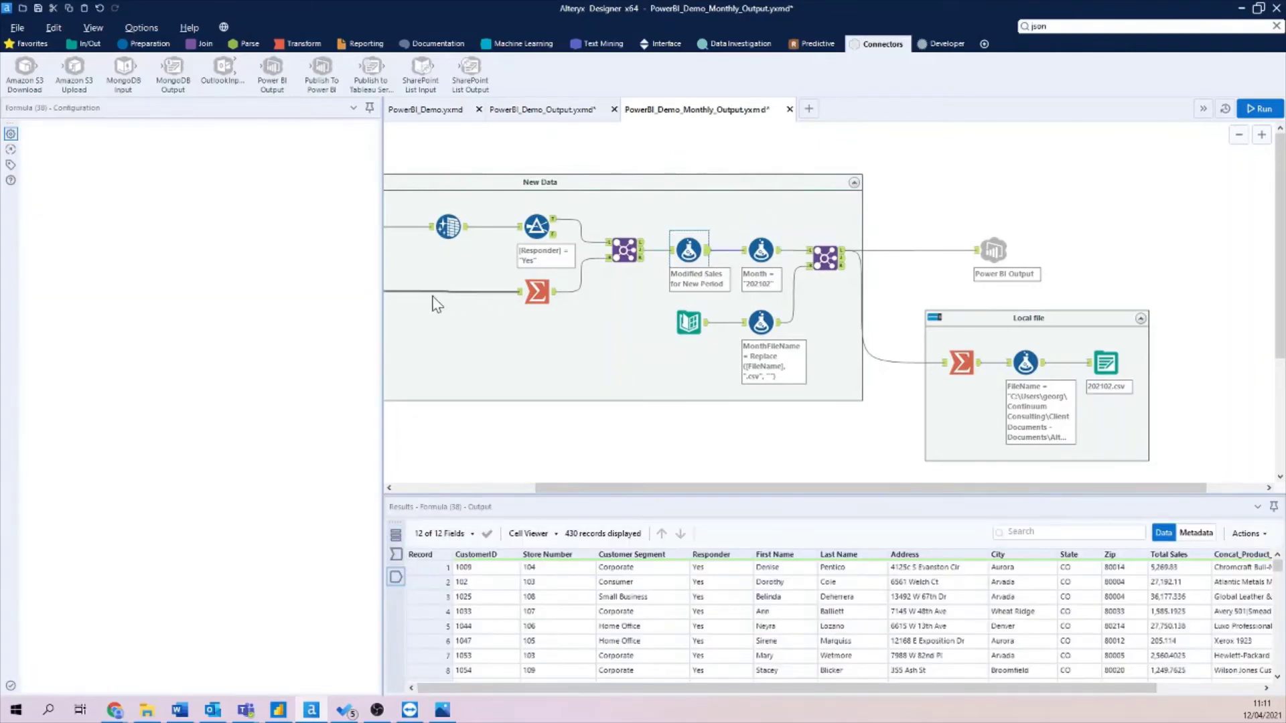
pyautogui.click(760, 251)
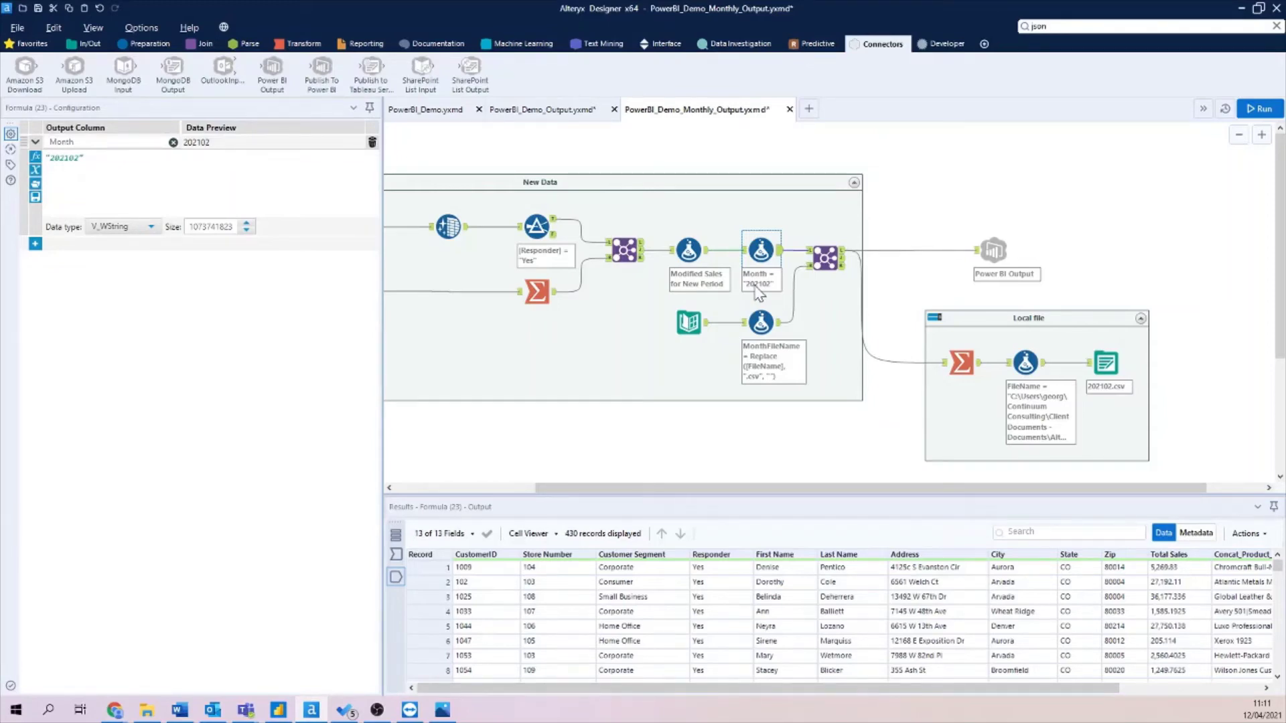
pyautogui.click(545, 109)
pyautogui.click(938, 259)
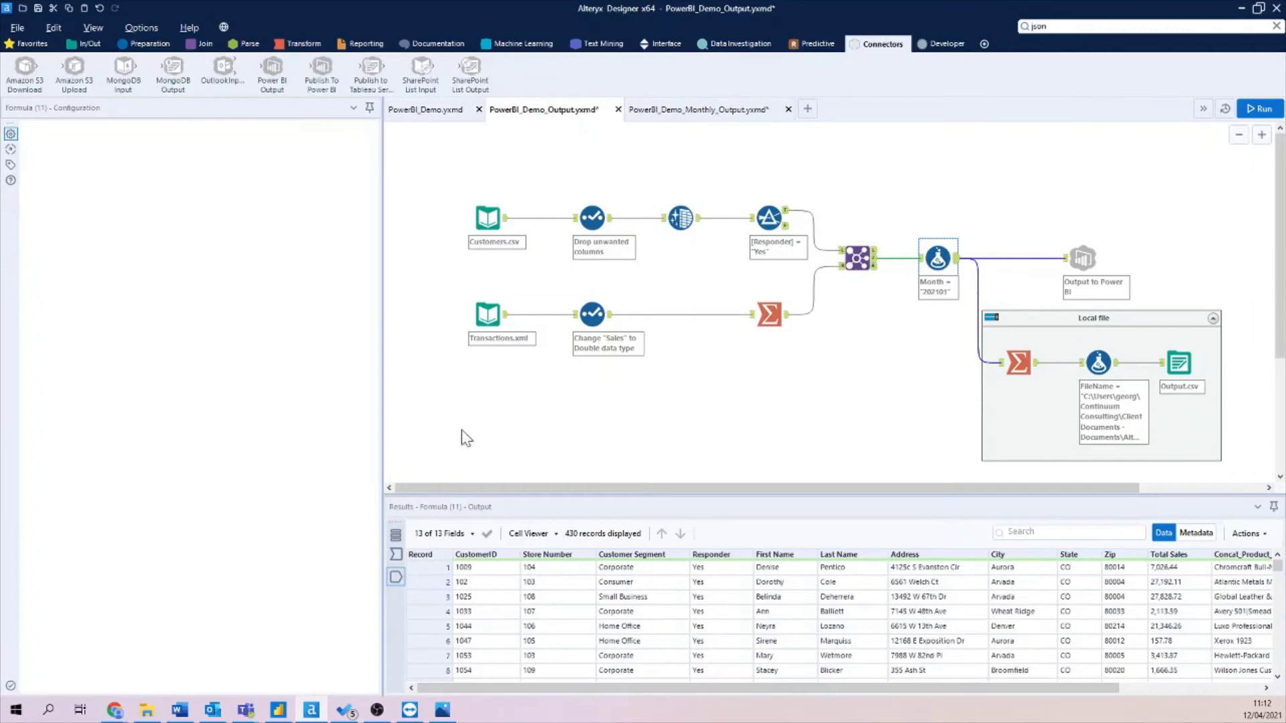
pyautogui.click(715, 109)
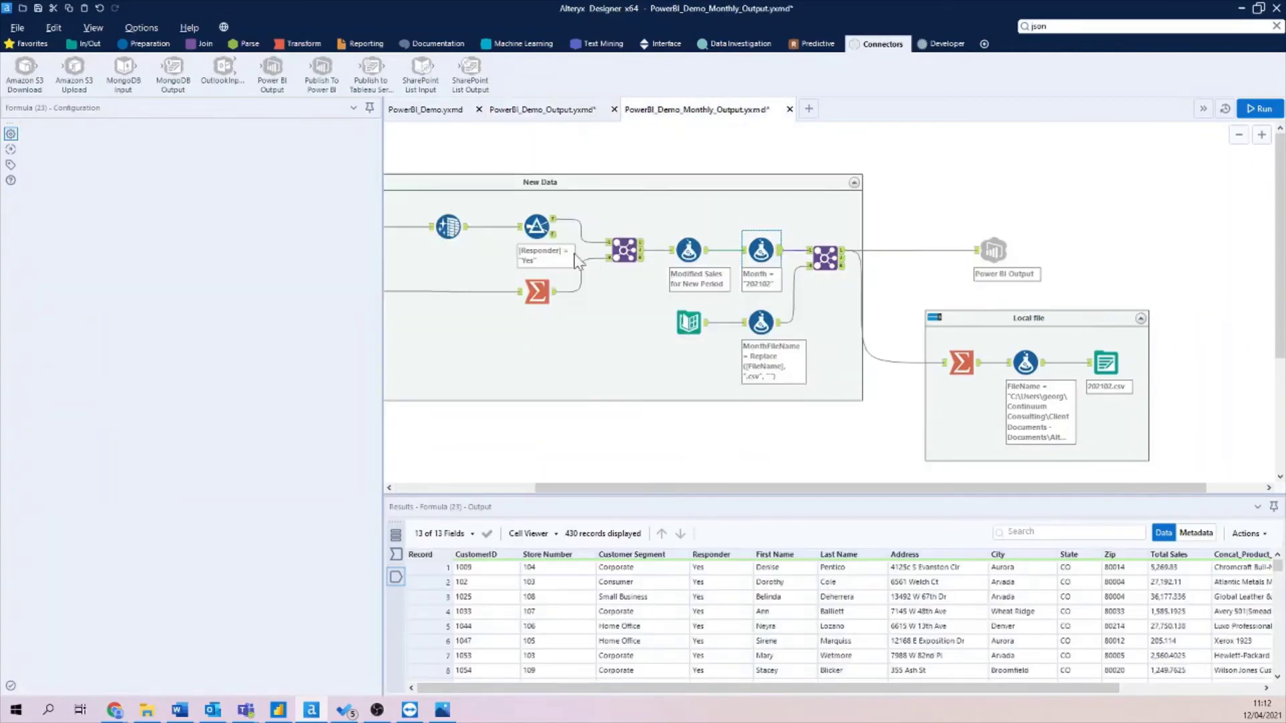
pyautogui.click(689, 251)
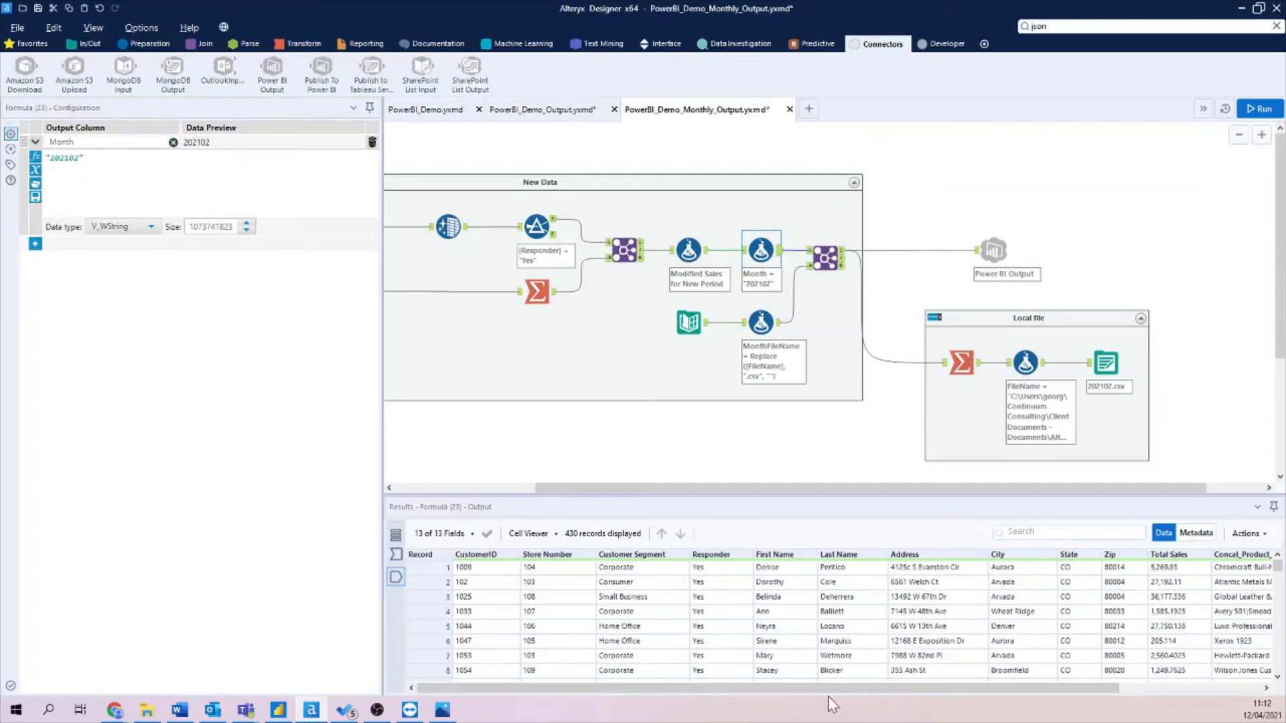
pyautogui.click(179, 710)
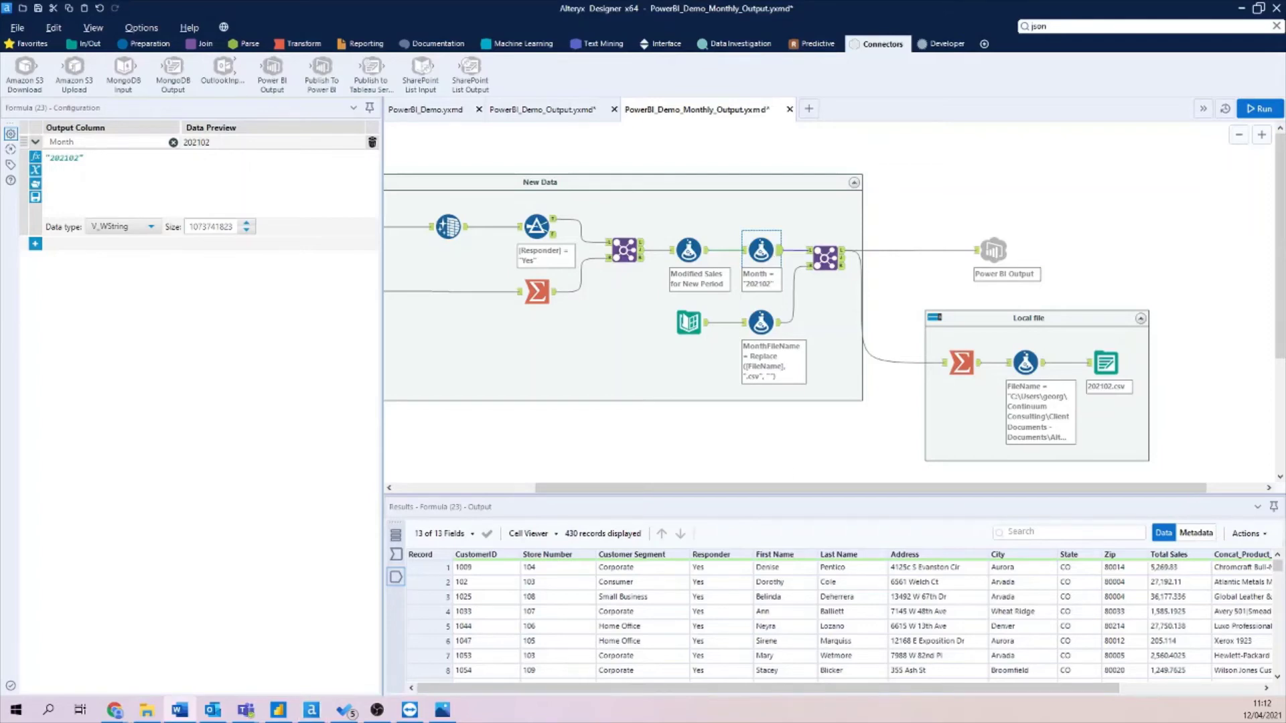
pyautogui.moveTo(691, 490); pyautogui.dragTo(551, 490)
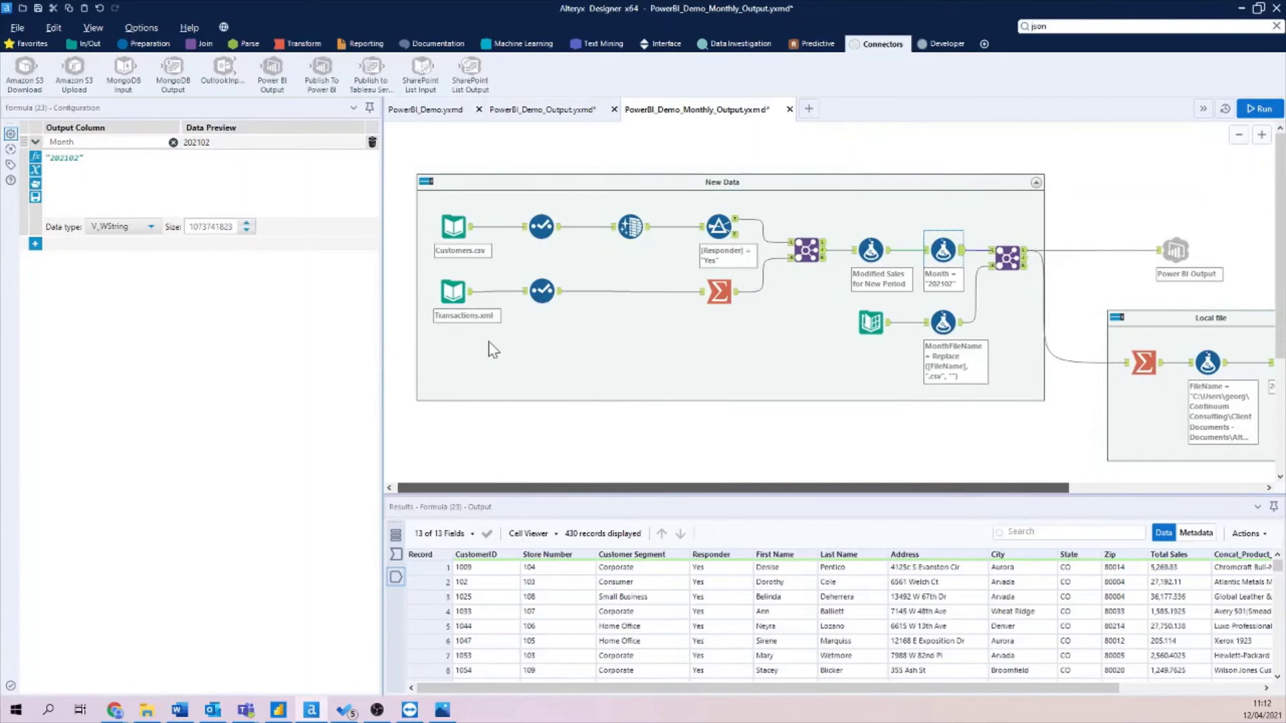
pyautogui.moveTo(632, 488)
pyautogui.mouseDown()
pyautogui.moveTo(758, 488)
pyautogui.moveTo(768, 500)
pyautogui.mouseUp()
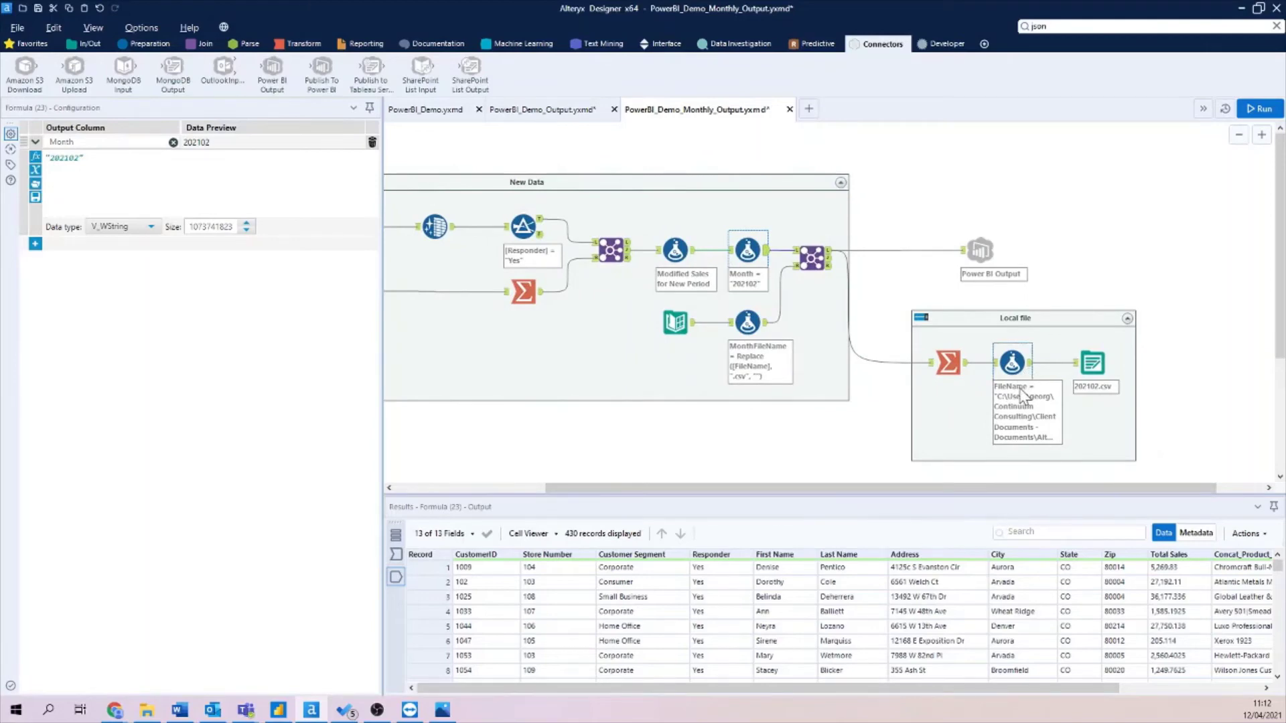
pyautogui.click(984, 378)
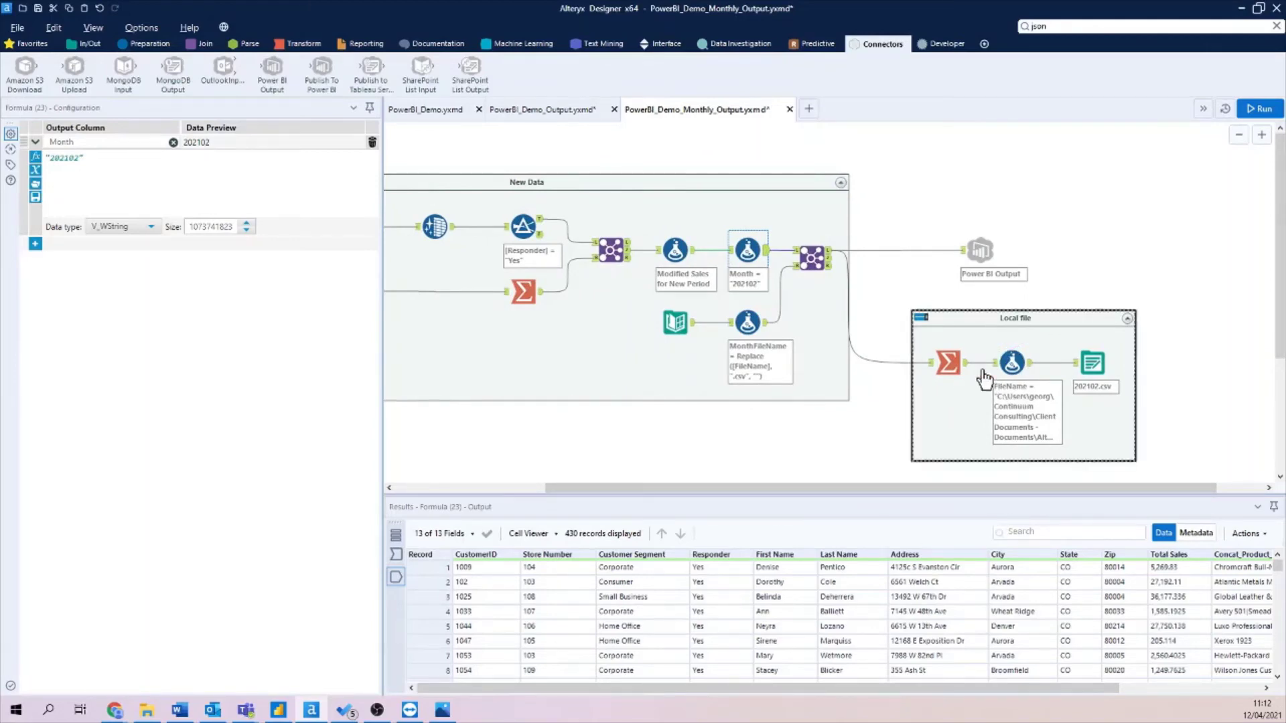
pyautogui.click(1012, 364)
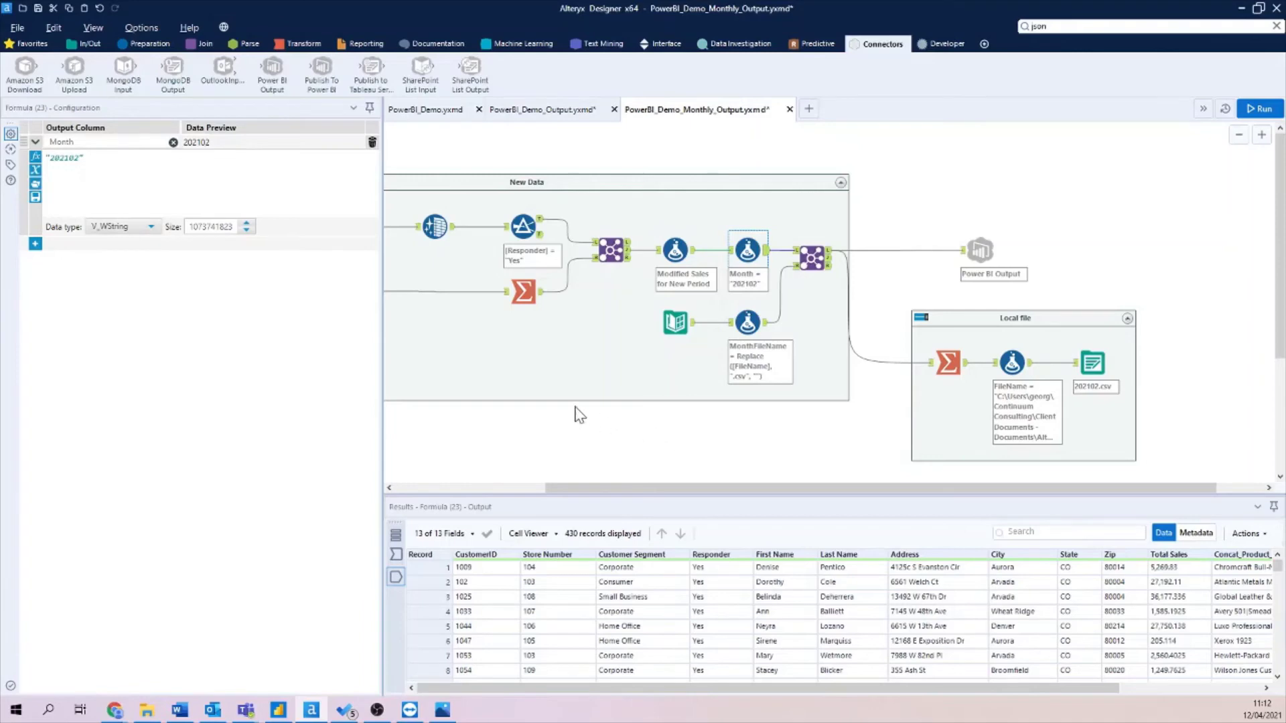
# - Inspect the Local file CSV output and the joined records from the run
pyautogui.click(625, 357)
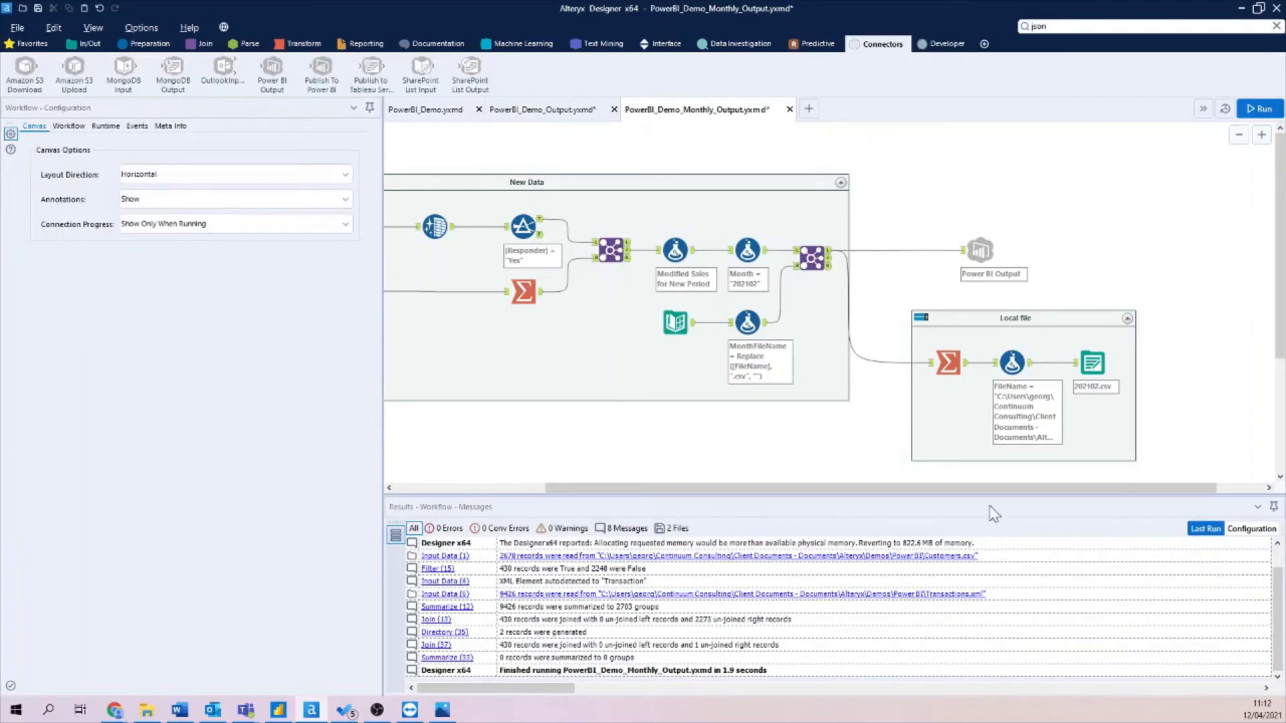
pyautogui.click(1093, 364)
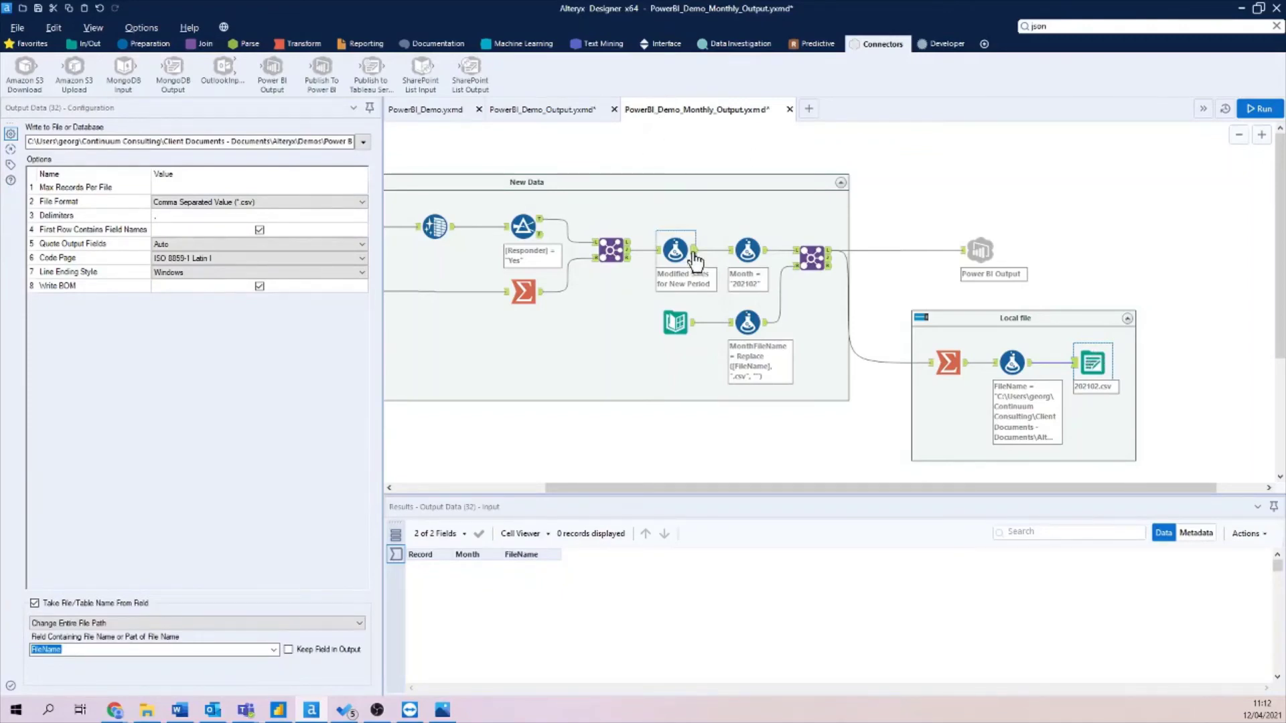
pyautogui.click(811, 257)
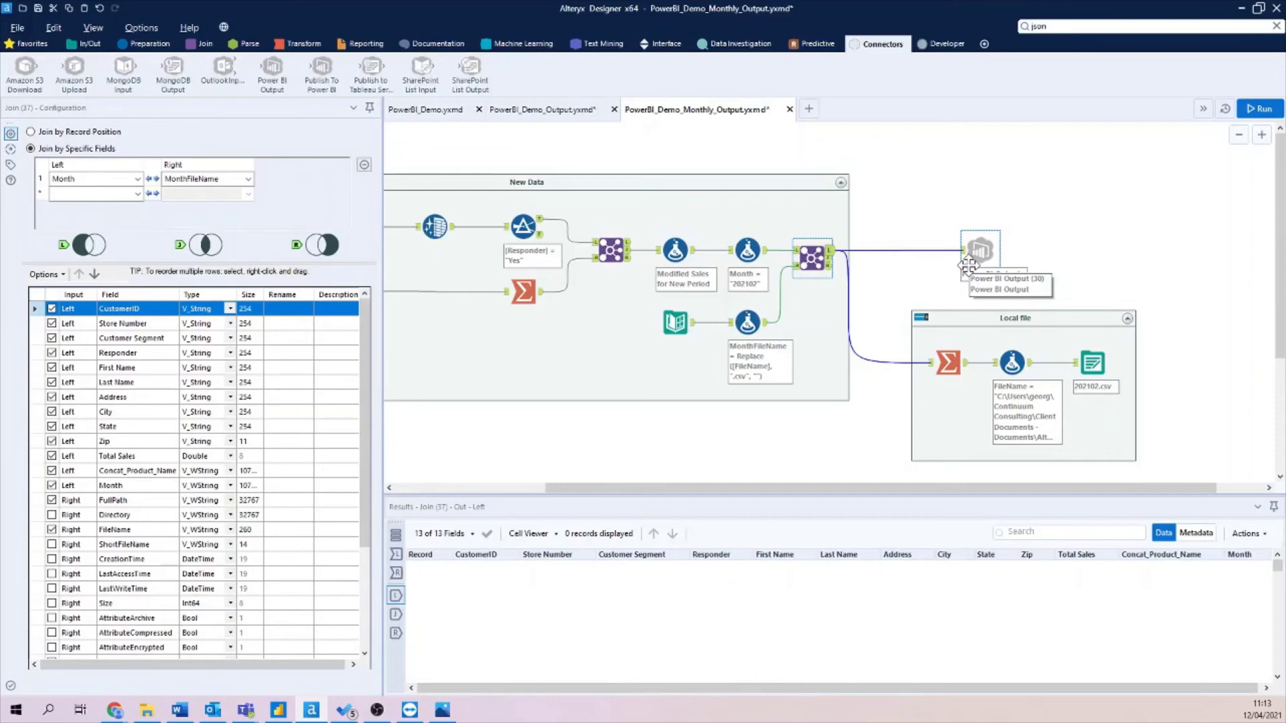
pyautogui.scroll(-1, 968, 263)
# - Delete an item in the Local file area and review the Join's 430 output records
pyautogui.click(1015, 292)
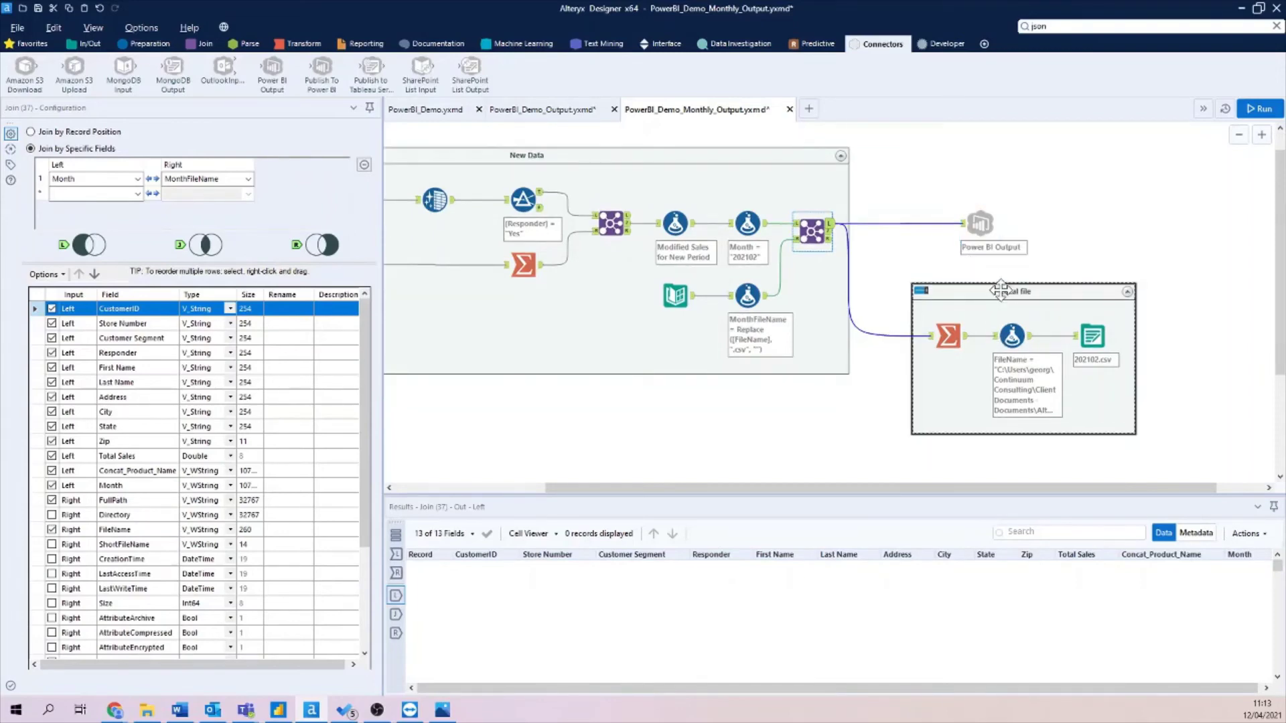
pyautogui.click(904, 226)
pyautogui.press('Delete')
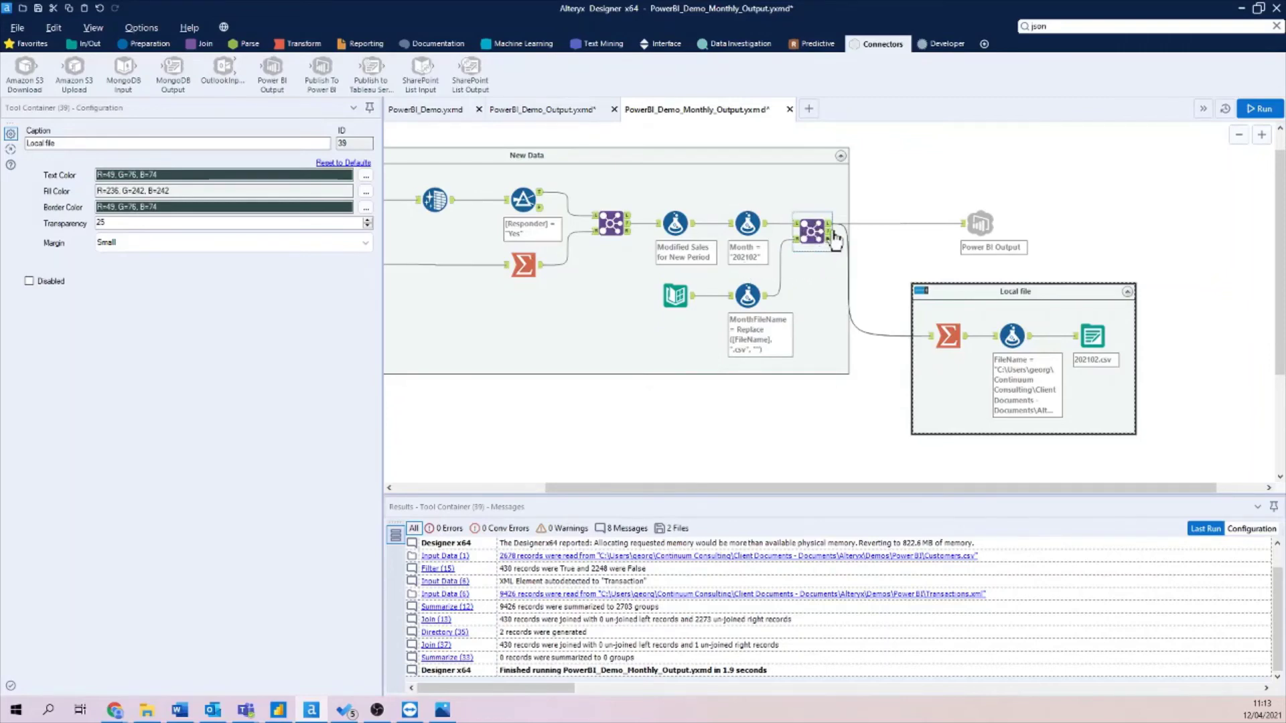
pyautogui.click(832, 236)
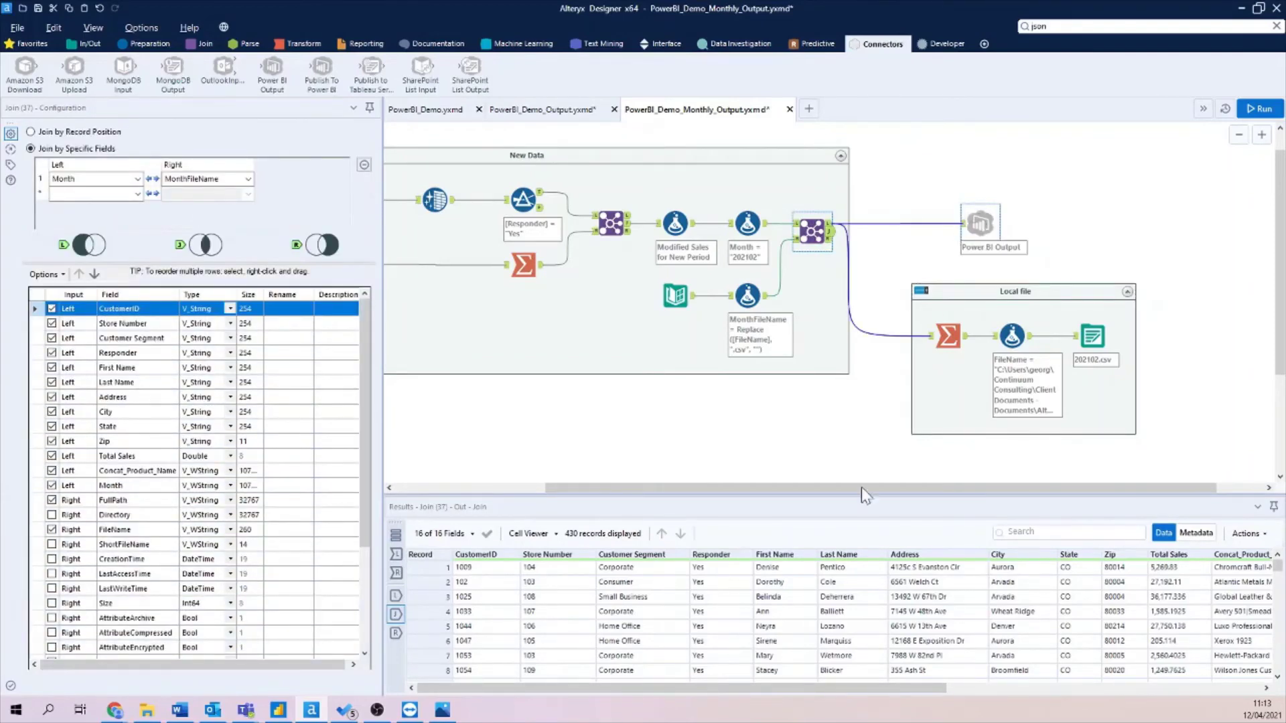
# - Keep the Power BI Output appending rows to the Continuum Monthly Append dataset
pyautogui.click(1023, 292)
pyautogui.click(980, 223)
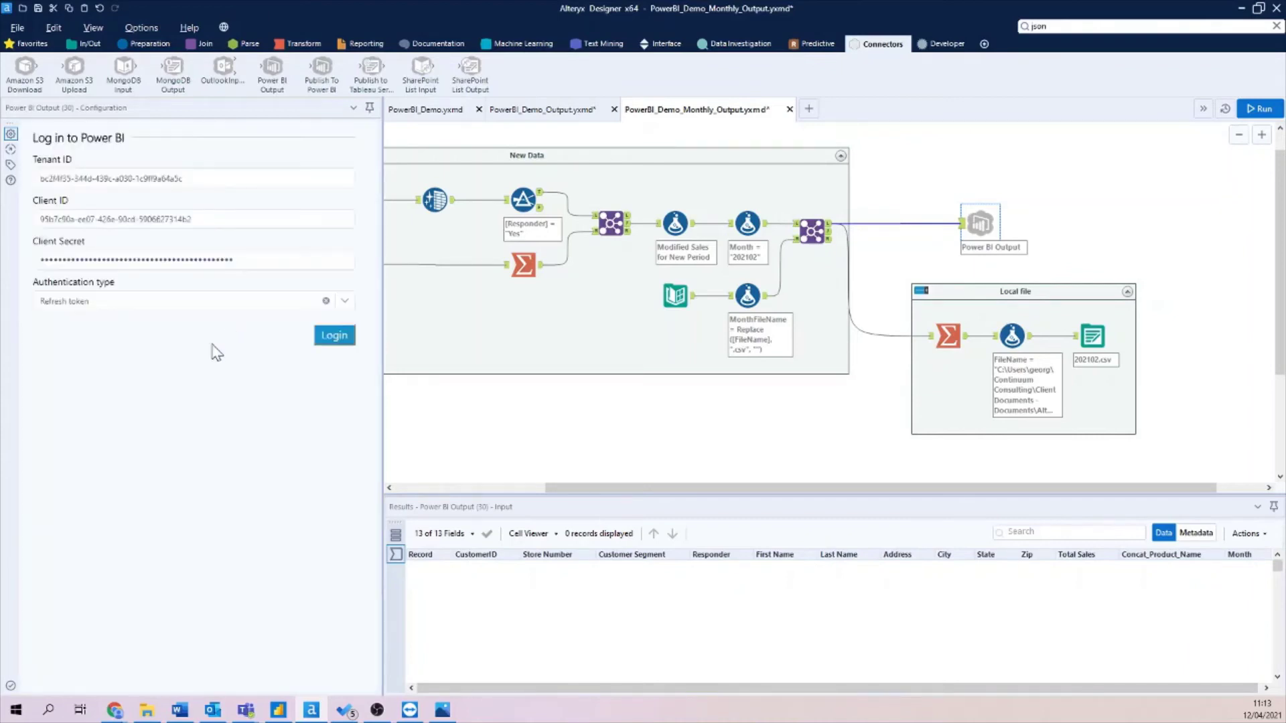
pyautogui.click(191, 370)
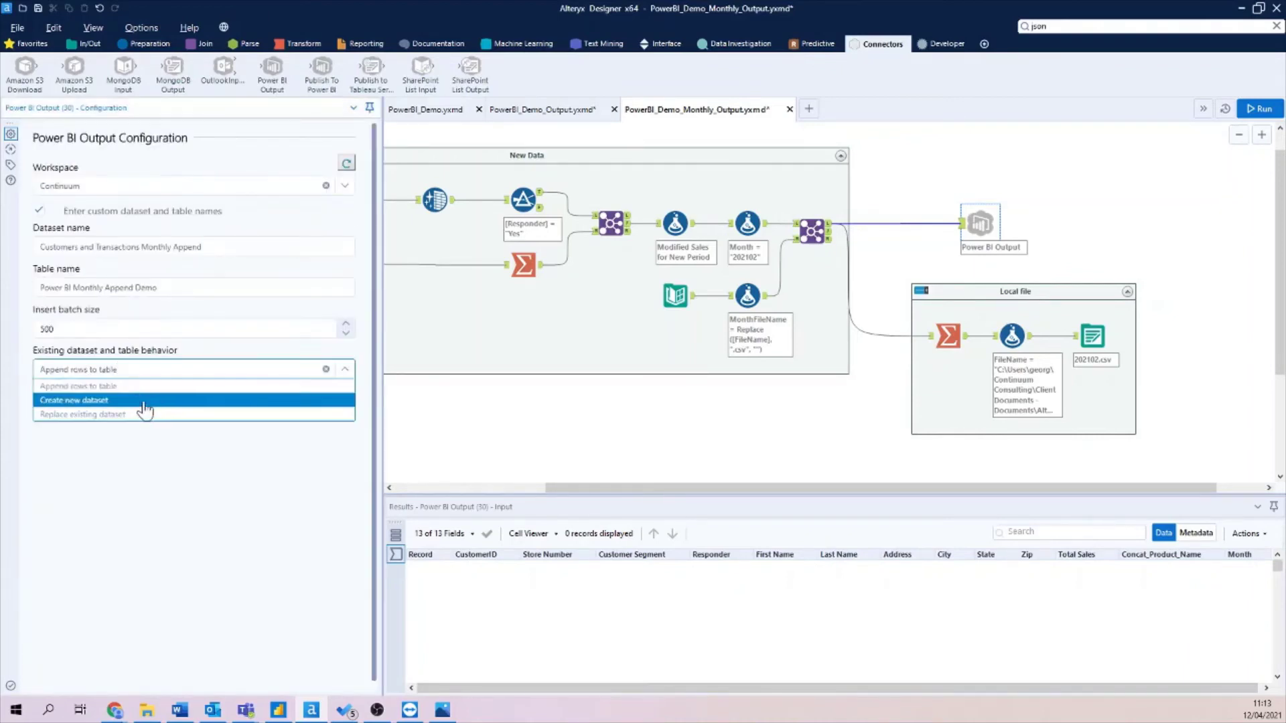
pyautogui.click(156, 457)
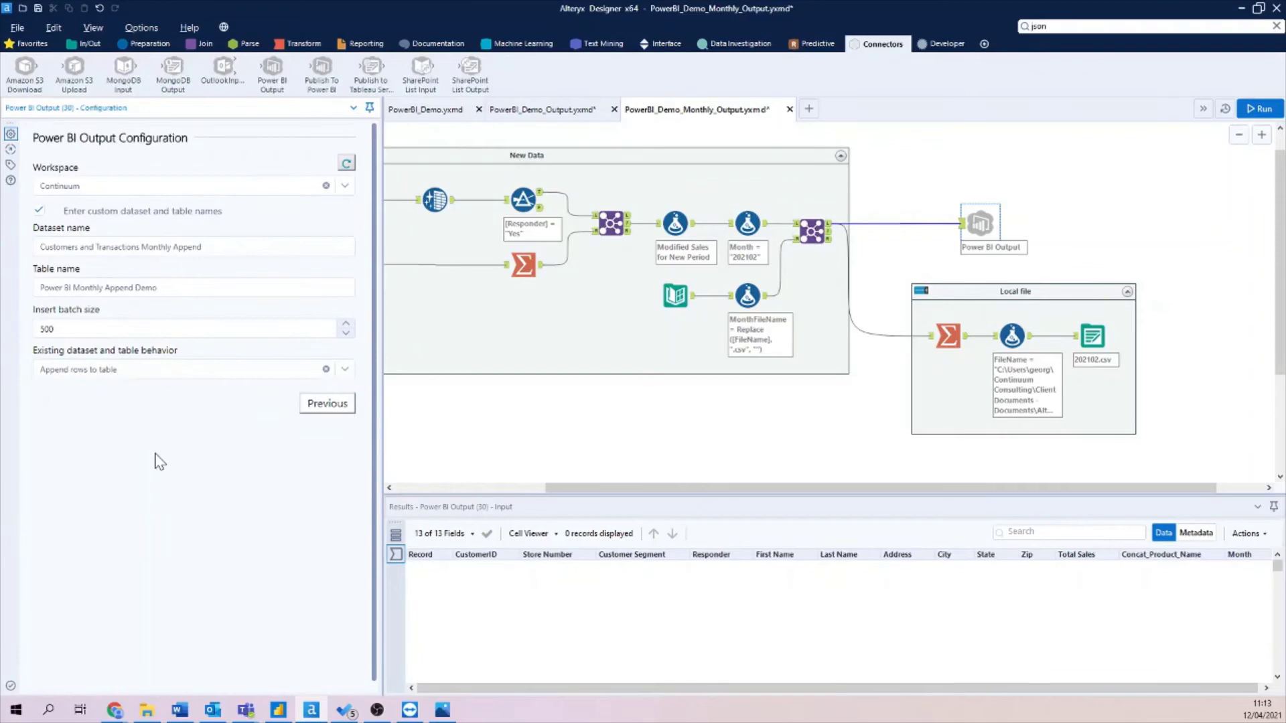
pyautogui.click(192, 287)
pyautogui.click(156, 302)
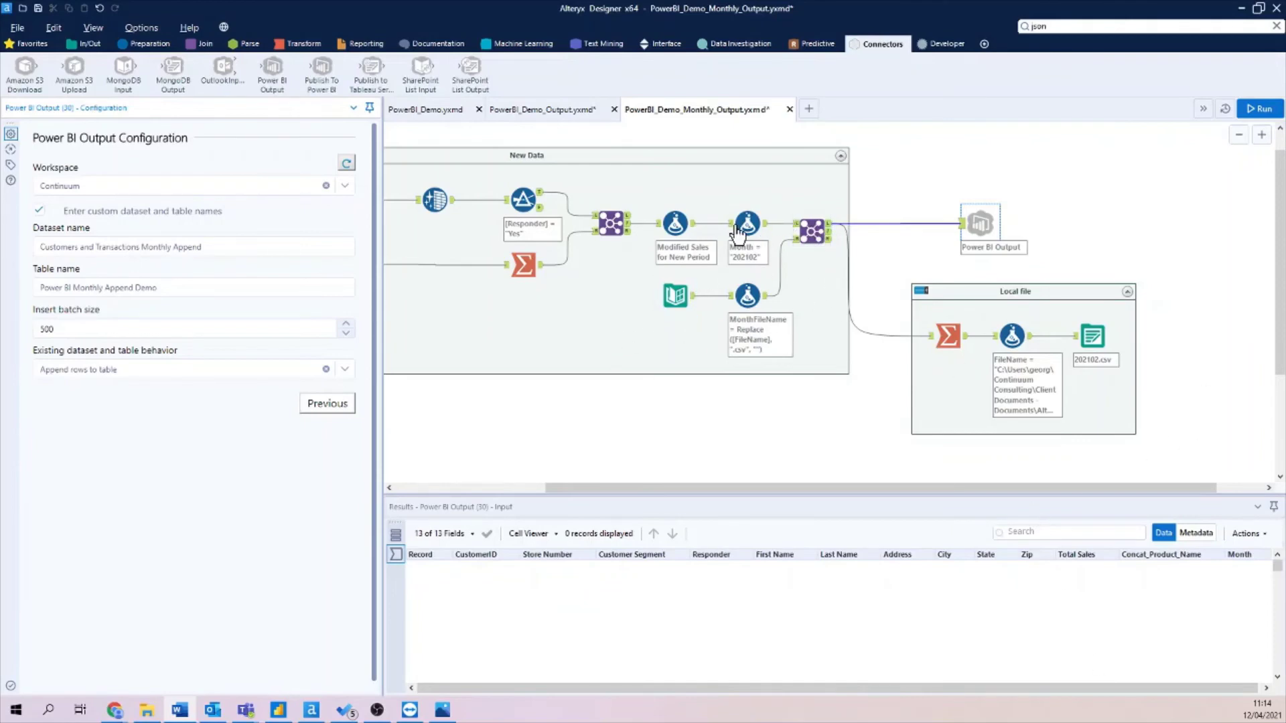
# - Run the monthly workflow and confirm the Power BI Output received 430 records
pyautogui.click(1258, 110)
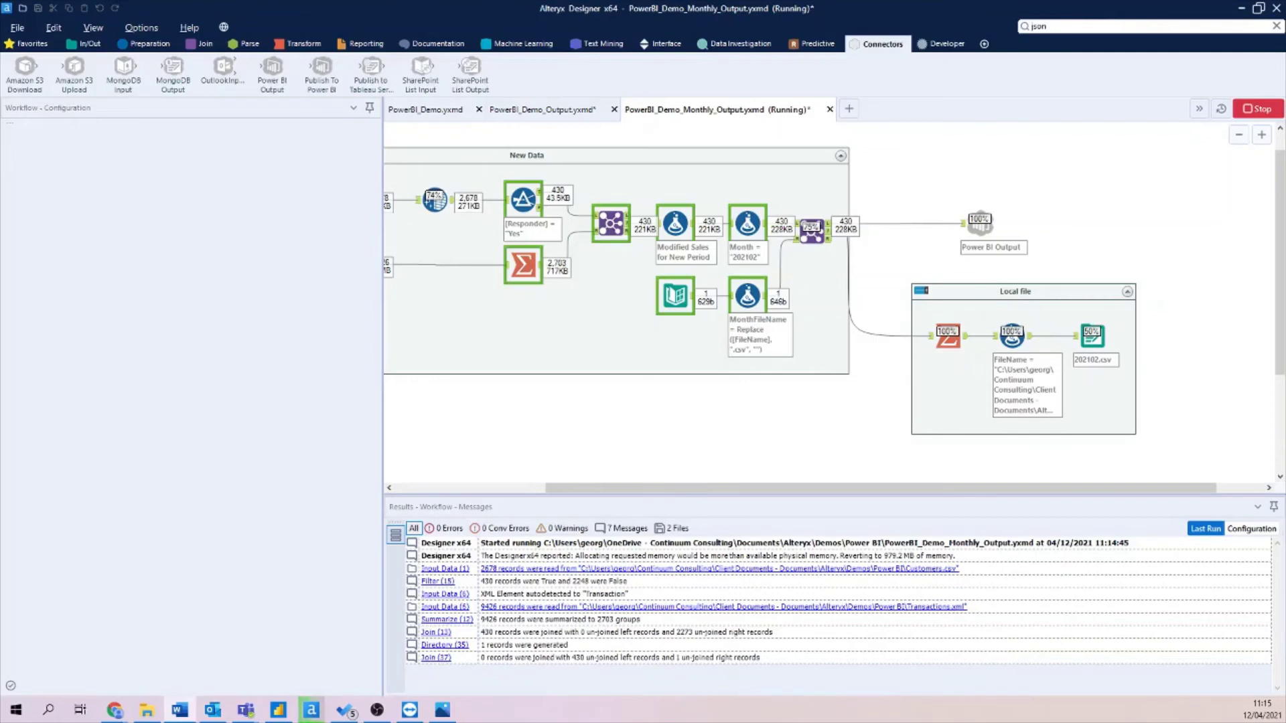
pyautogui.click(737, 447)
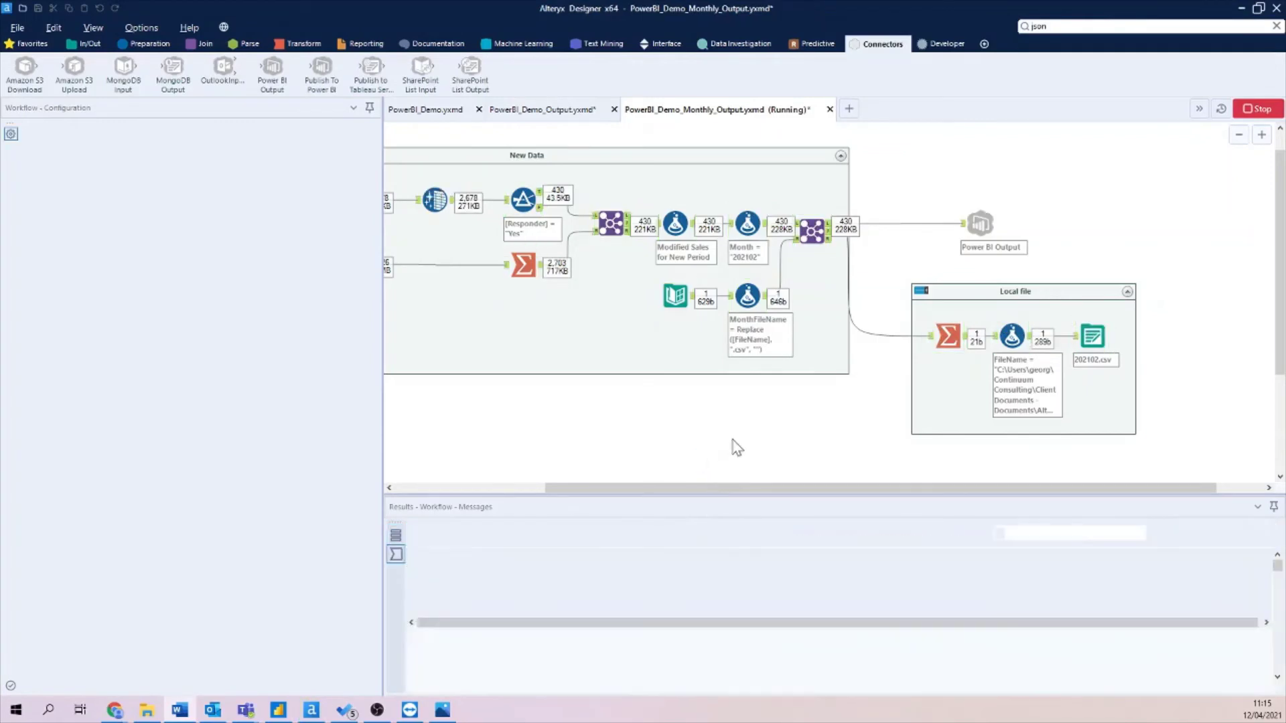
pyautogui.click(980, 224)
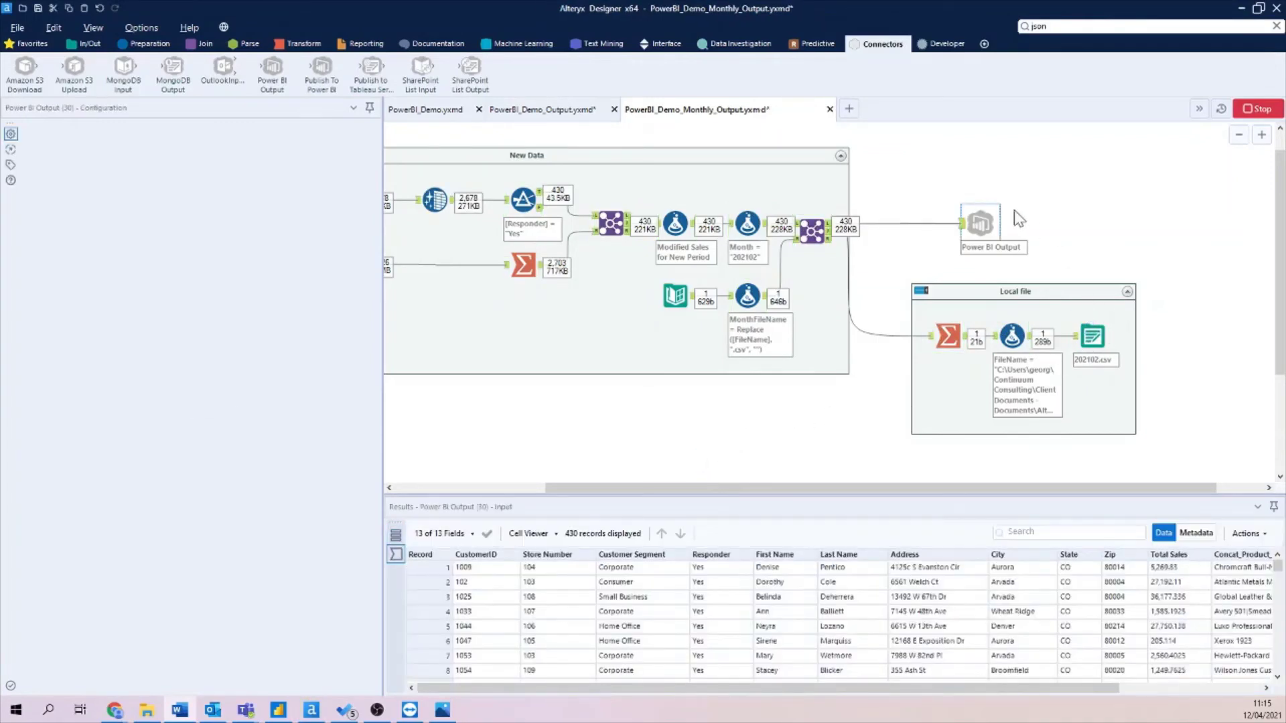
pyautogui.hotkey('ctrl', 'r')
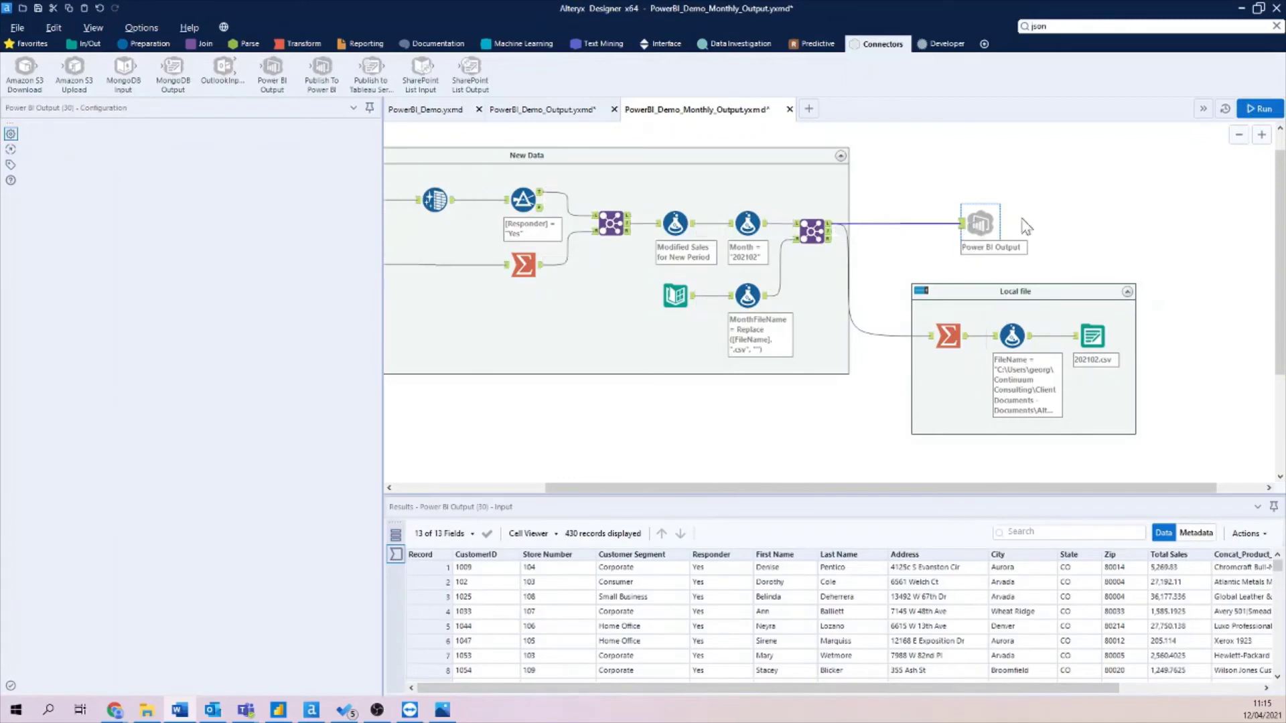
# - Reload the Power BI Demo dashboard page in Chrome
pyautogui.click(115, 711)
pyautogui.click(211, 643)
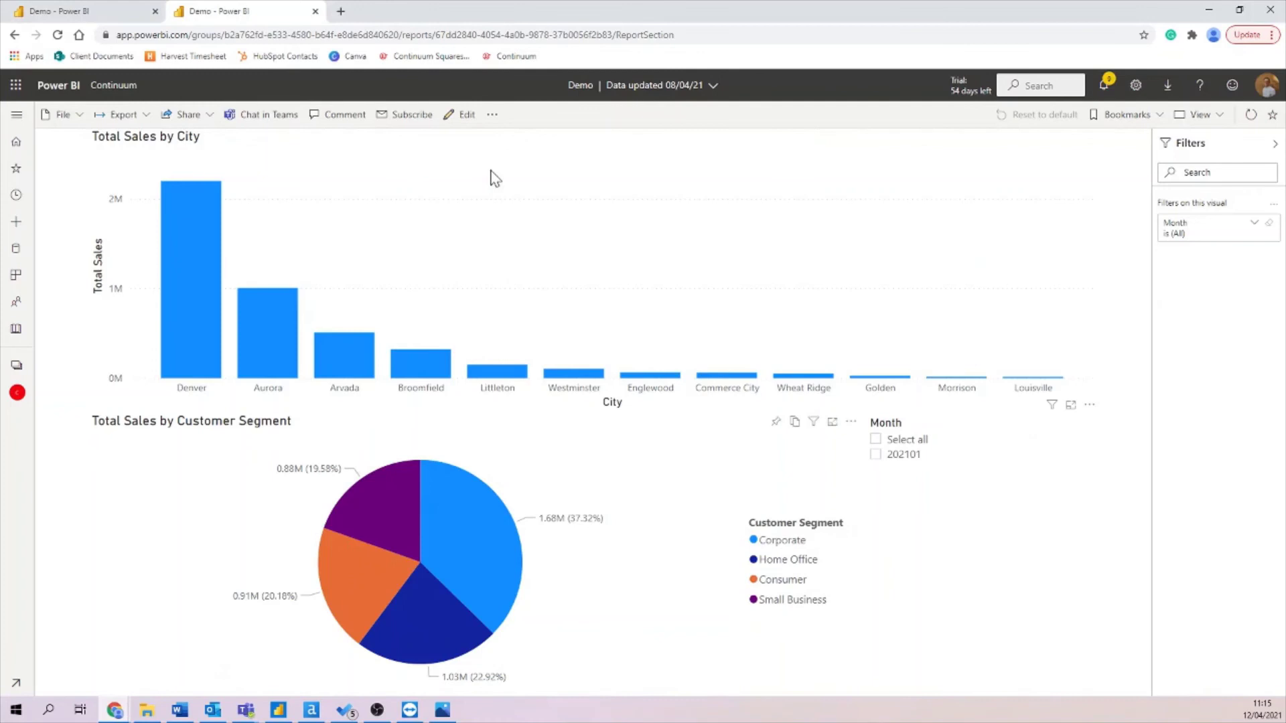
pyautogui.click(509, 34)
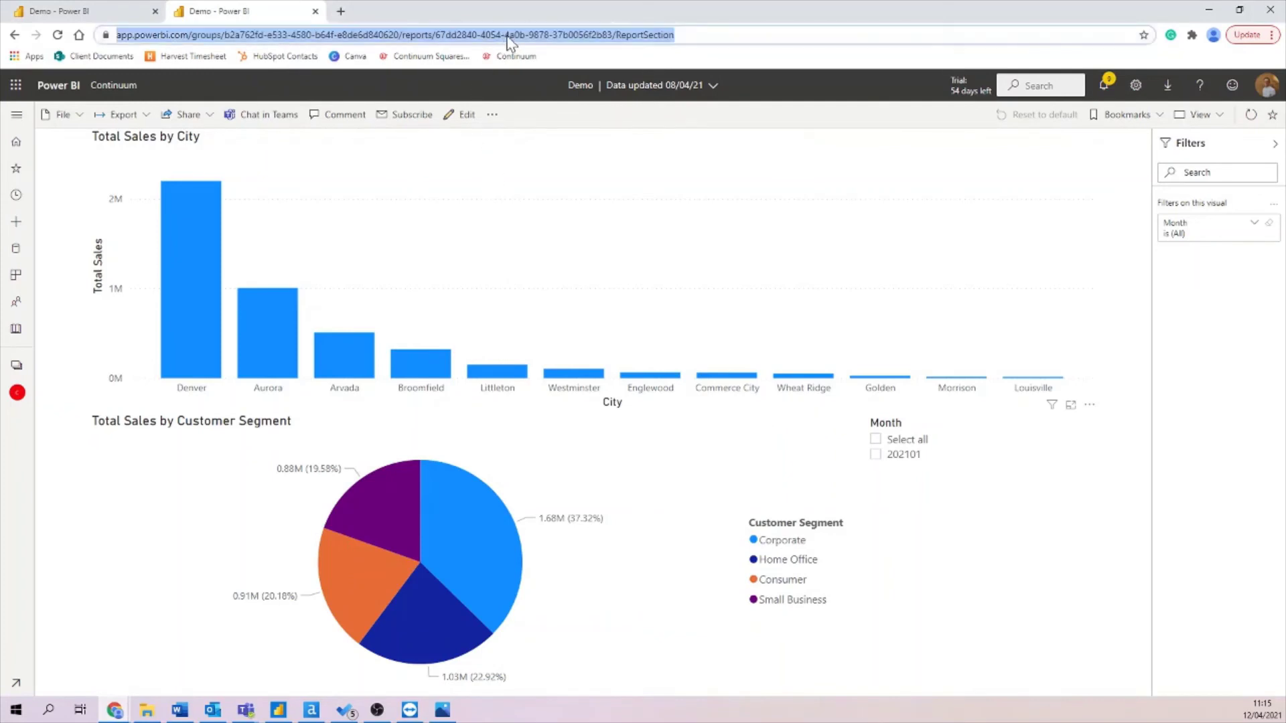
pyautogui.press('Return')
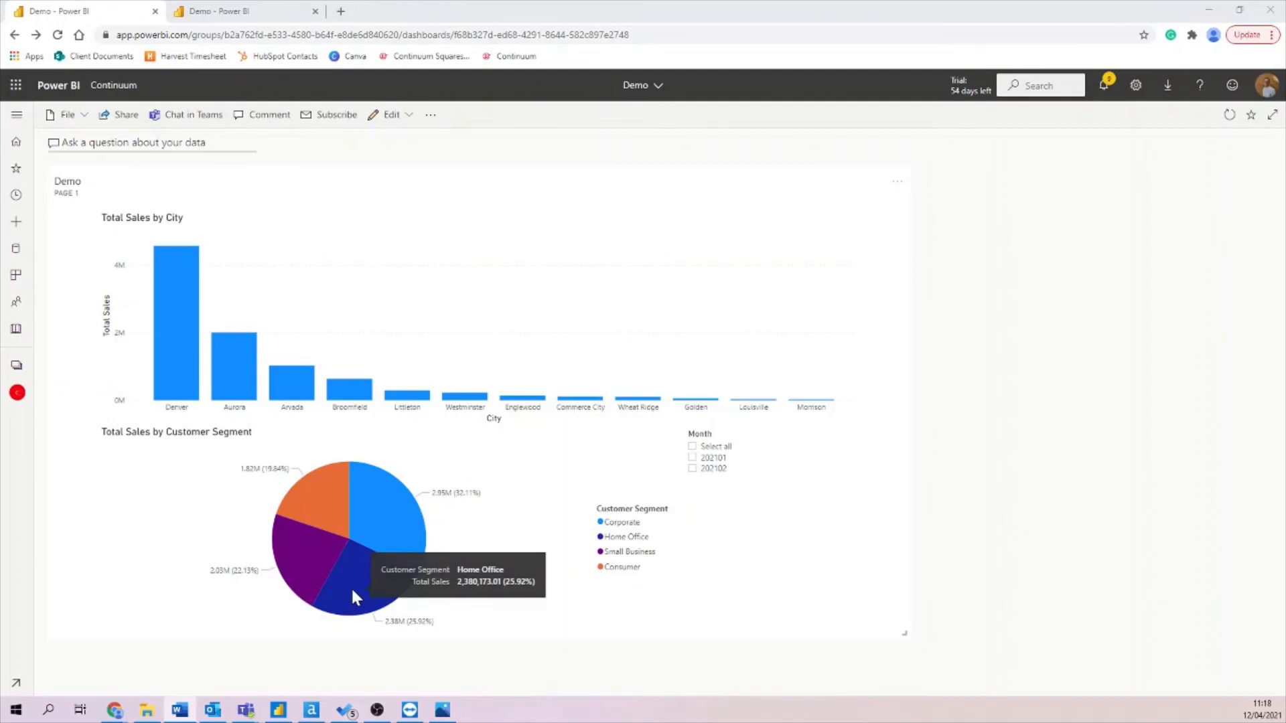
pyautogui.moveTo(713, 468)
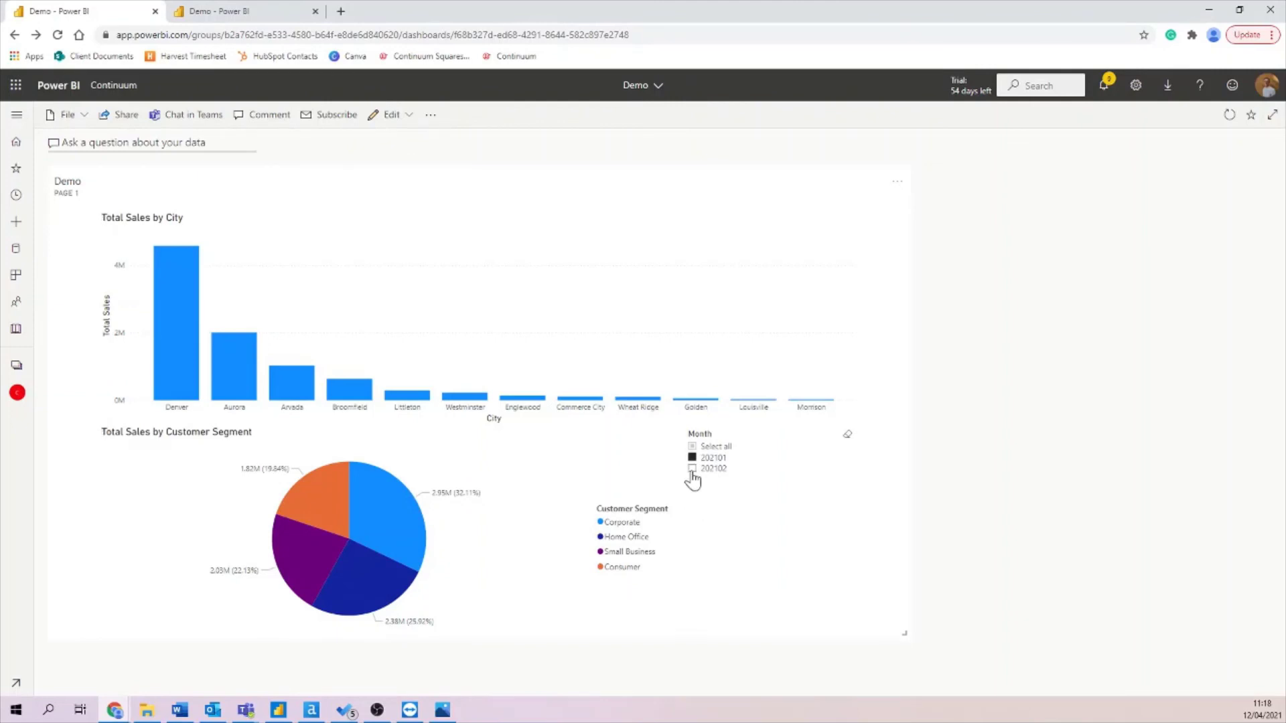
# - Toggle the Month slicer between 202102 and 202101, then return to Alteryx
pyautogui.click(693, 469)
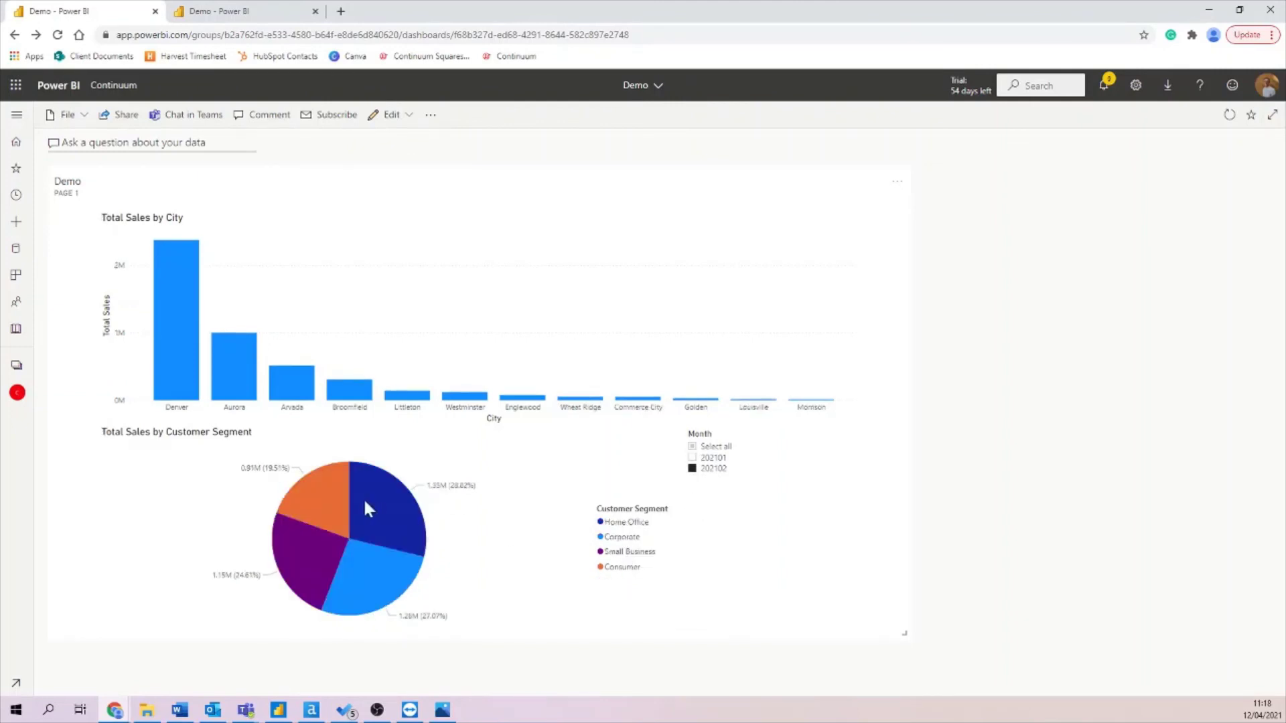
pyautogui.click(692, 457)
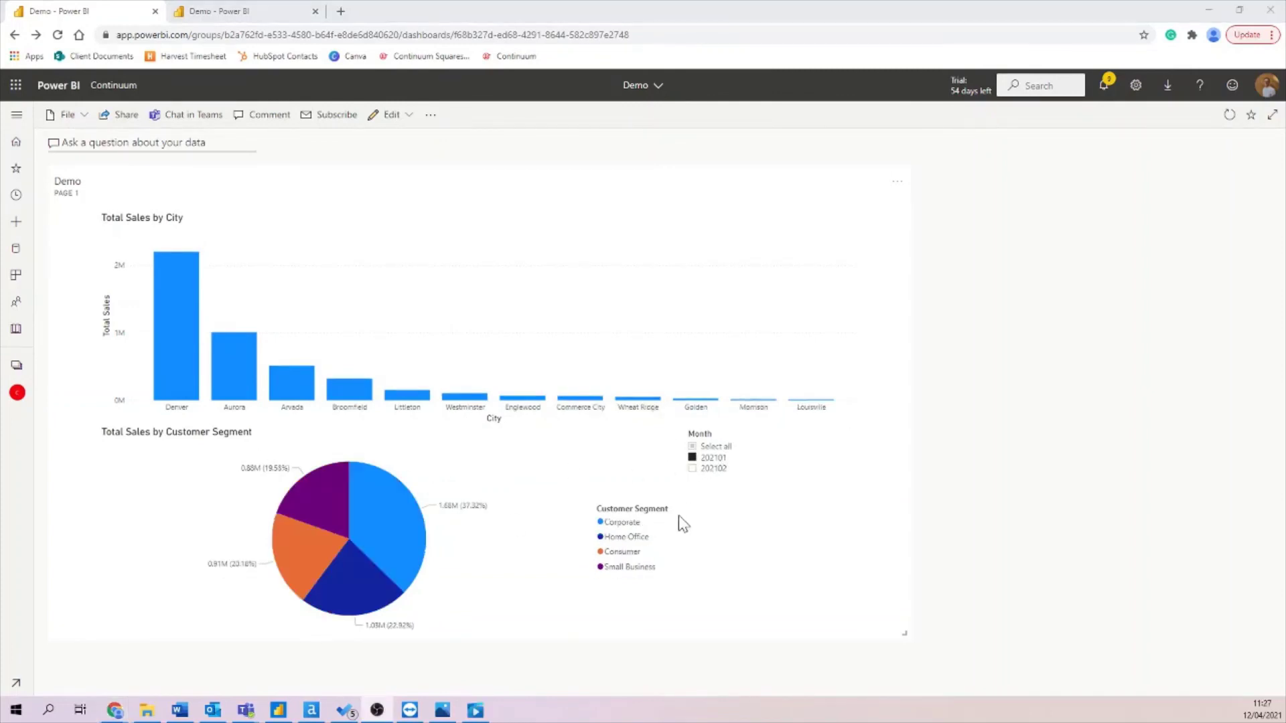
pyautogui.click(350, 711)
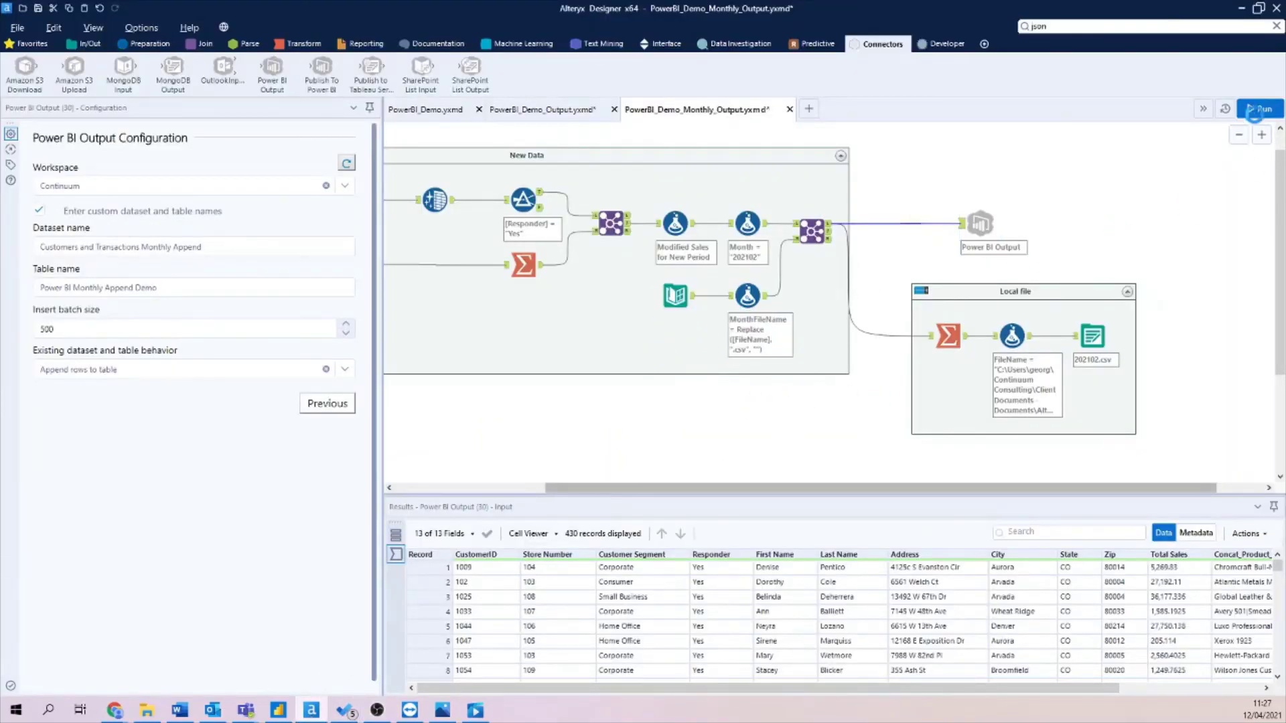
# - Rerun the monthly workflow and review the Join's output, with nothing sent to Power BI
pyautogui.click(1261, 109)
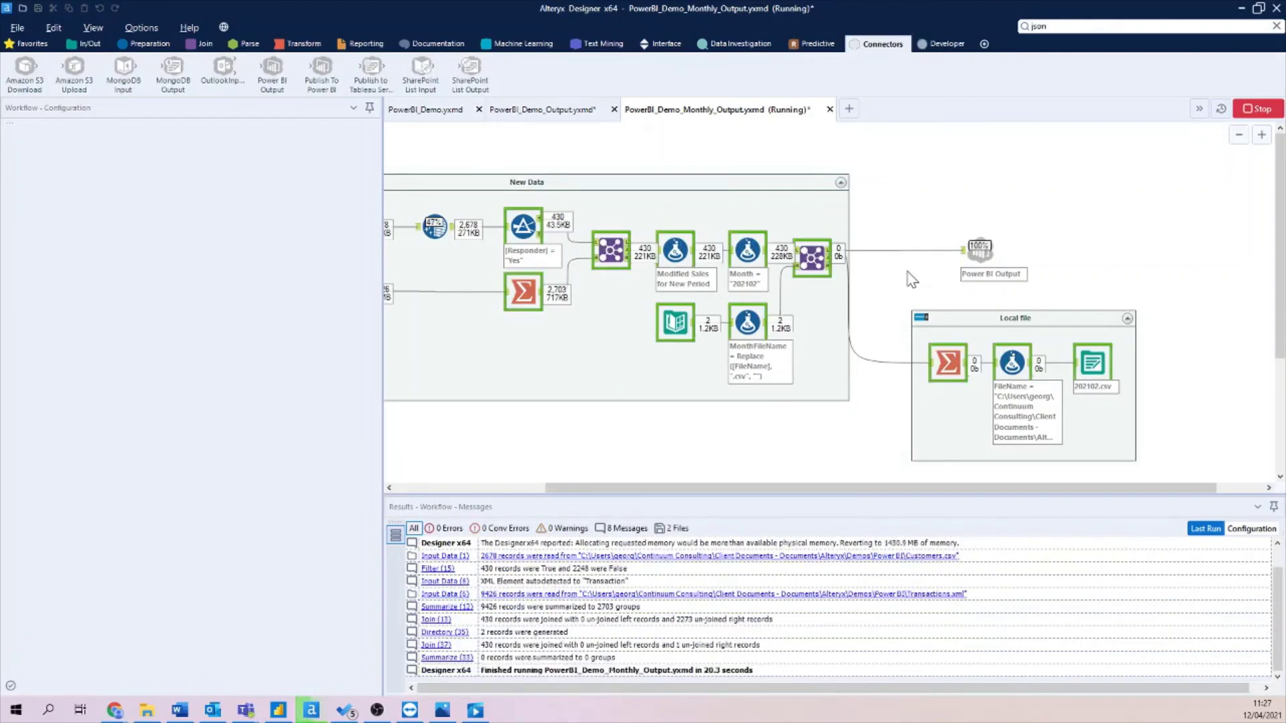
pyautogui.click(834, 263)
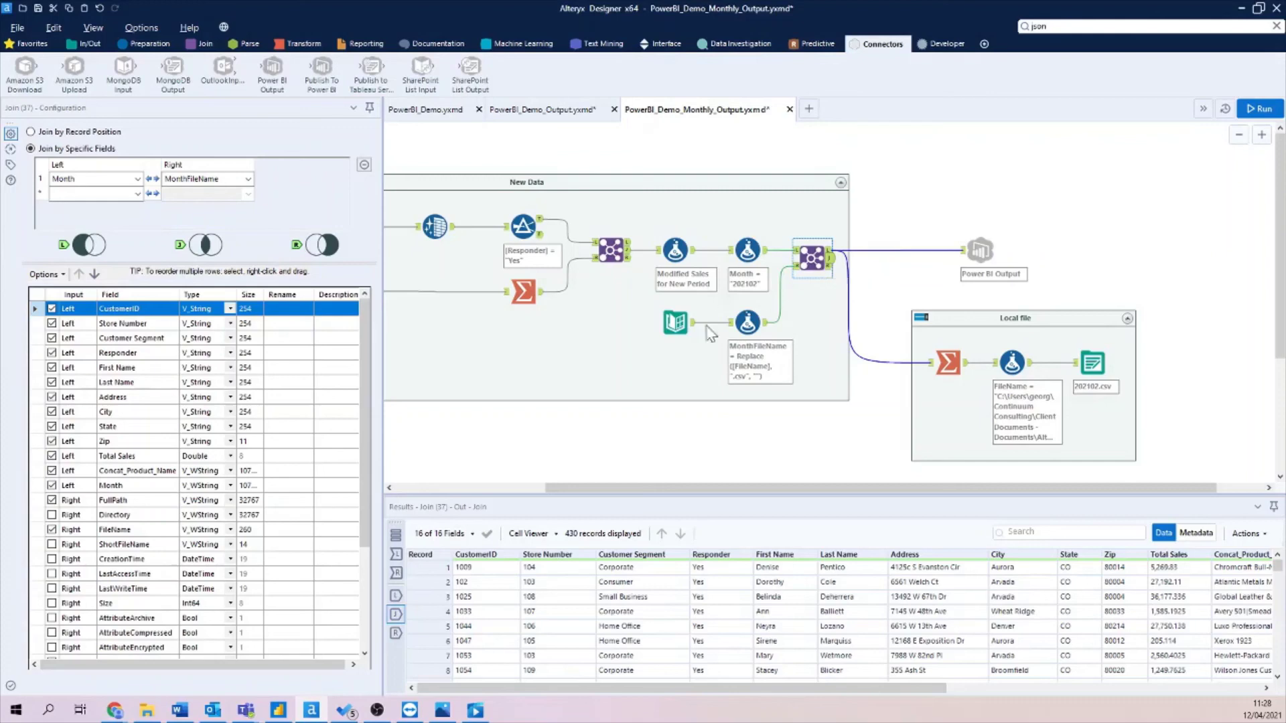
# - Return to the Power BI Demo dashboard in Chrome, Month slicer on 202101
pyautogui.click(114, 710)
pyautogui.click(242, 643)
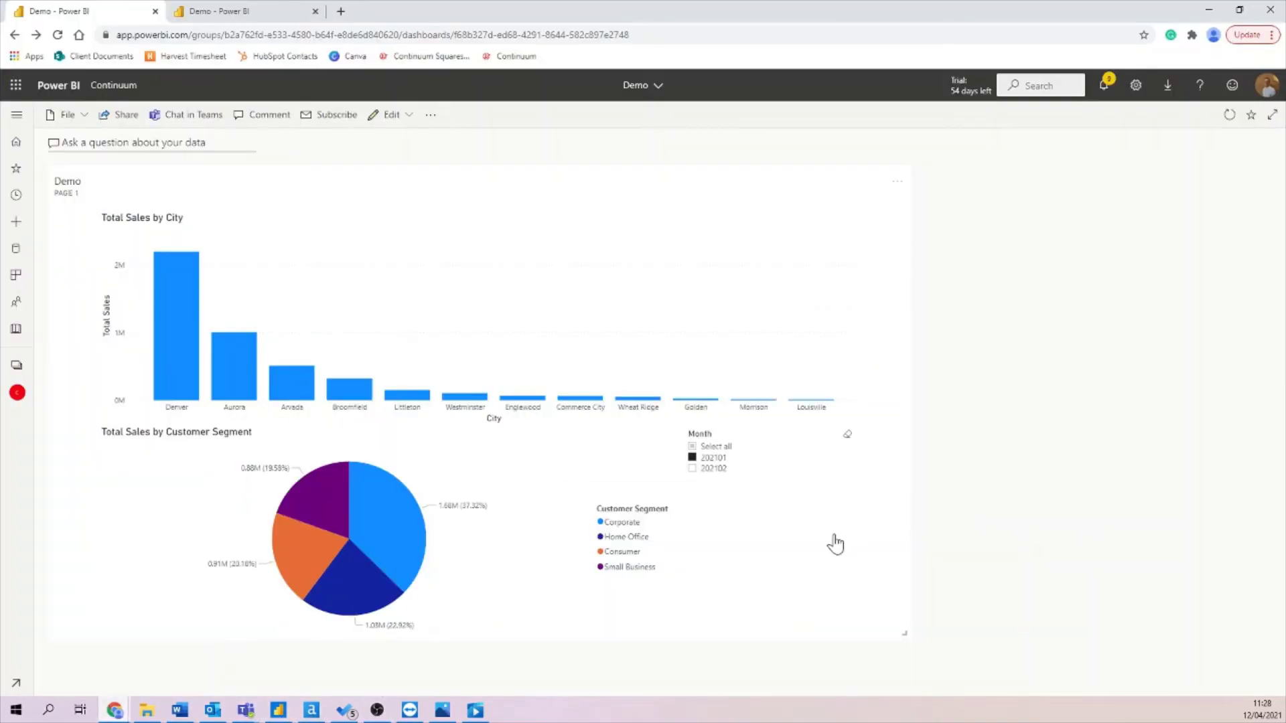